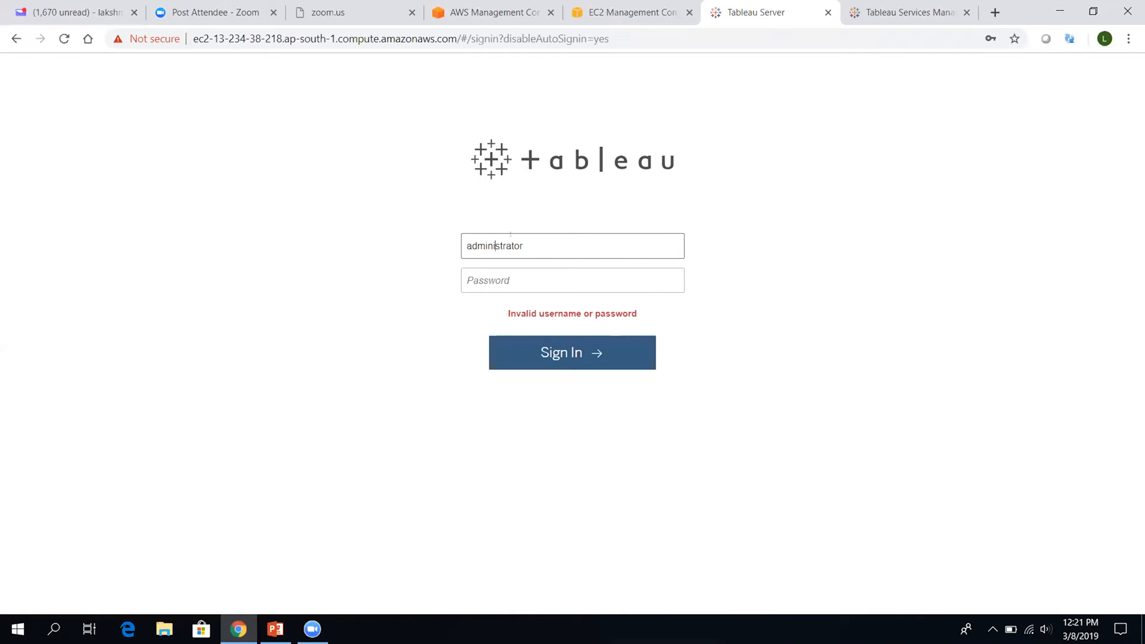
# Retry the administrator sign-in with the password, then switch over to Tableau Services Manager
pyautogui.click(502, 282)
pyautogui.write('••••••••')
pyautogui.press('Return')
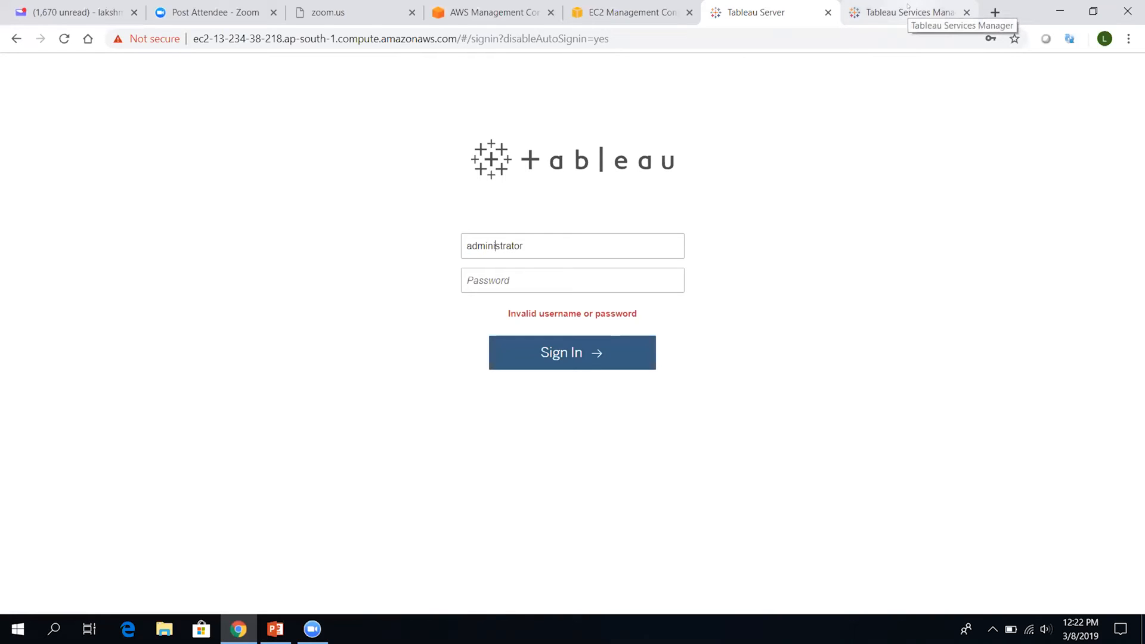
pyautogui.click(506, 246)
pyautogui.hotkey('ctrl', 'Tab')
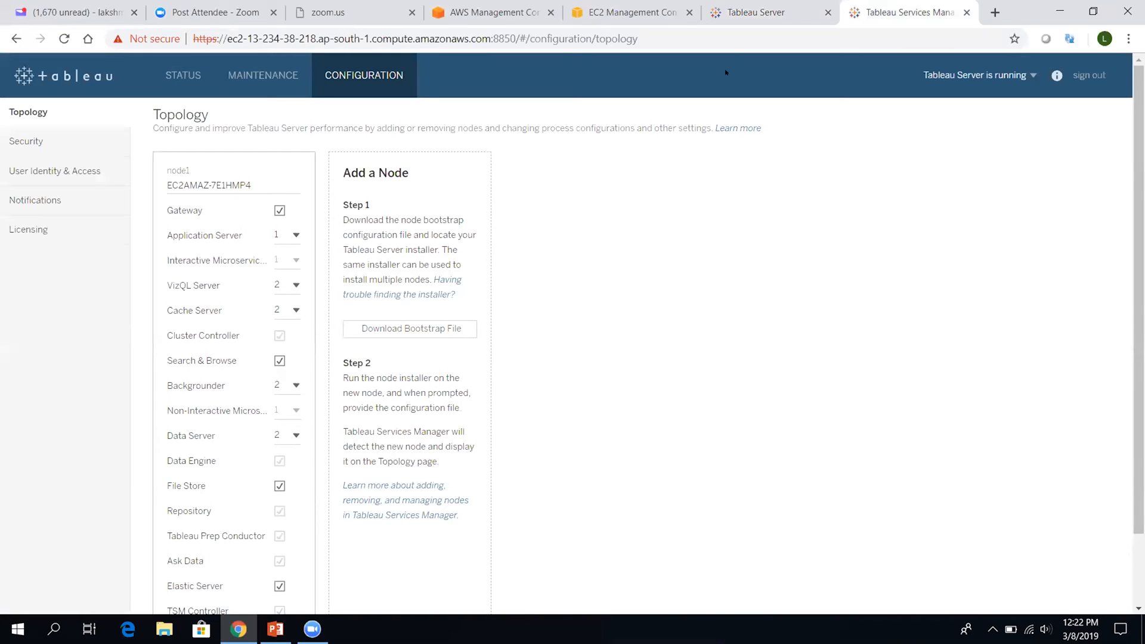
# Check the server Status, return to Topology, then open Security's User Identity & Access settings
pyautogui.click(756, 12)
pyautogui.click(911, 3)
pyautogui.click(184, 79)
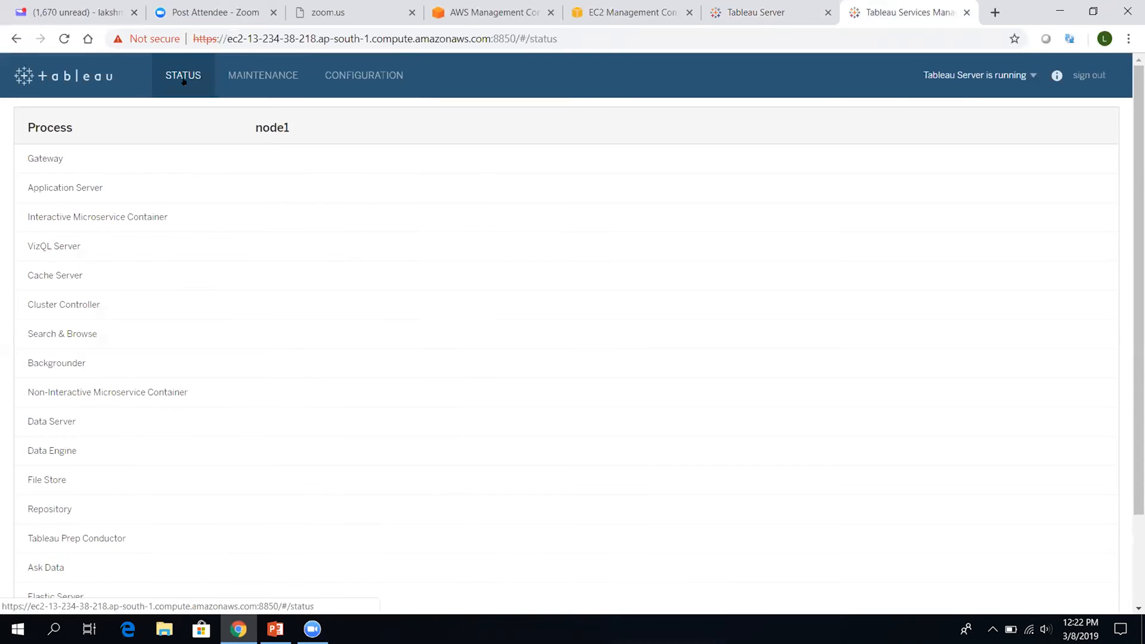
pyautogui.click(318, 75)
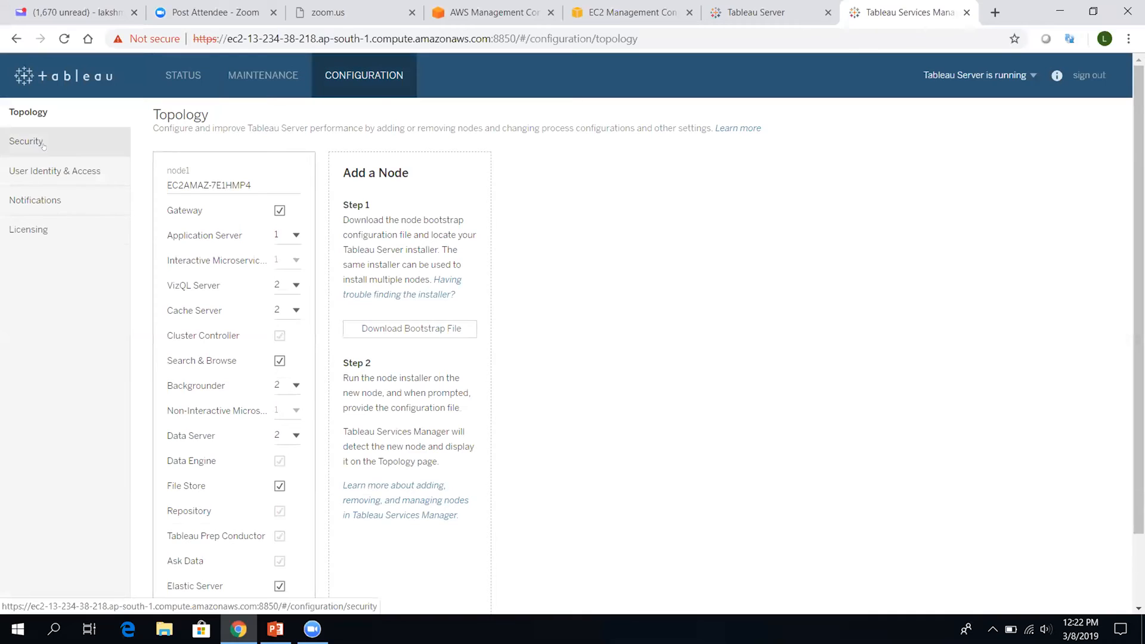
pyautogui.click(43, 146)
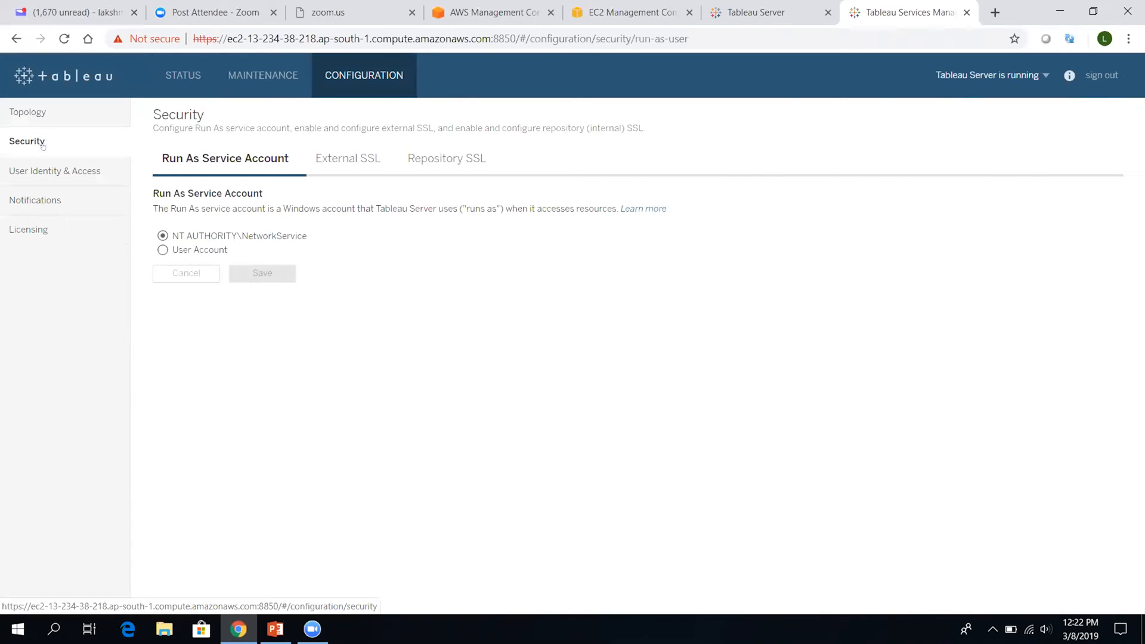
pyautogui.click(62, 169)
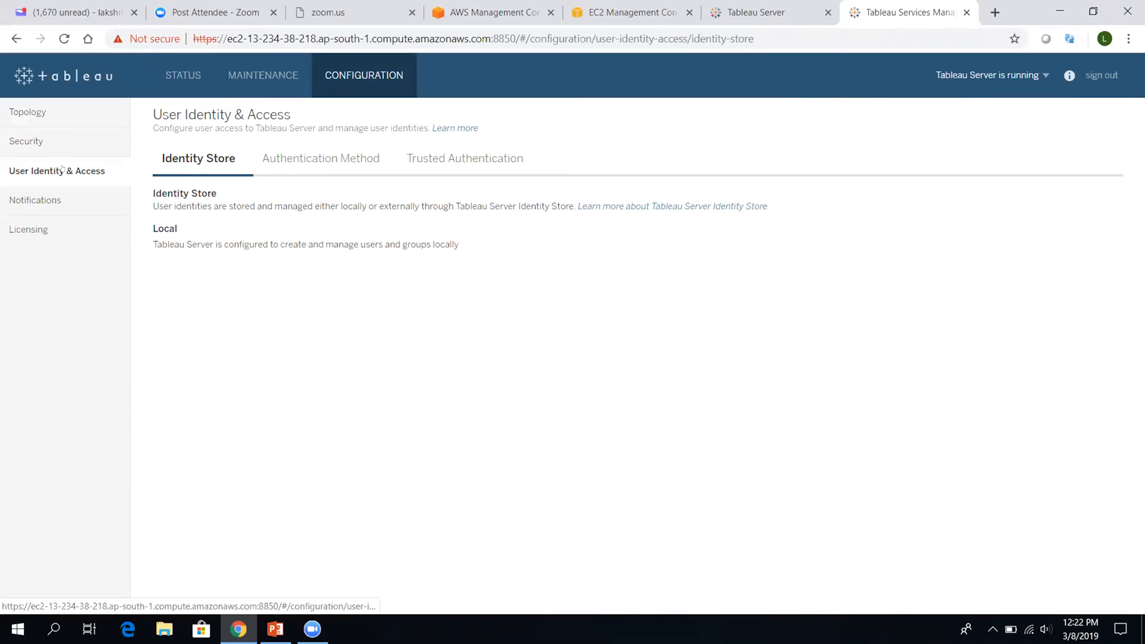
# Highlight the Identity Store description, the local-identity note and the server address and port
pyautogui.moveTo(154, 193); pyautogui.dragTo(221, 207)
pyautogui.click(348, 236)
pyautogui.moveTo(459, 244); pyautogui.dragTo(149, 228)
pyautogui.click(148, 225)
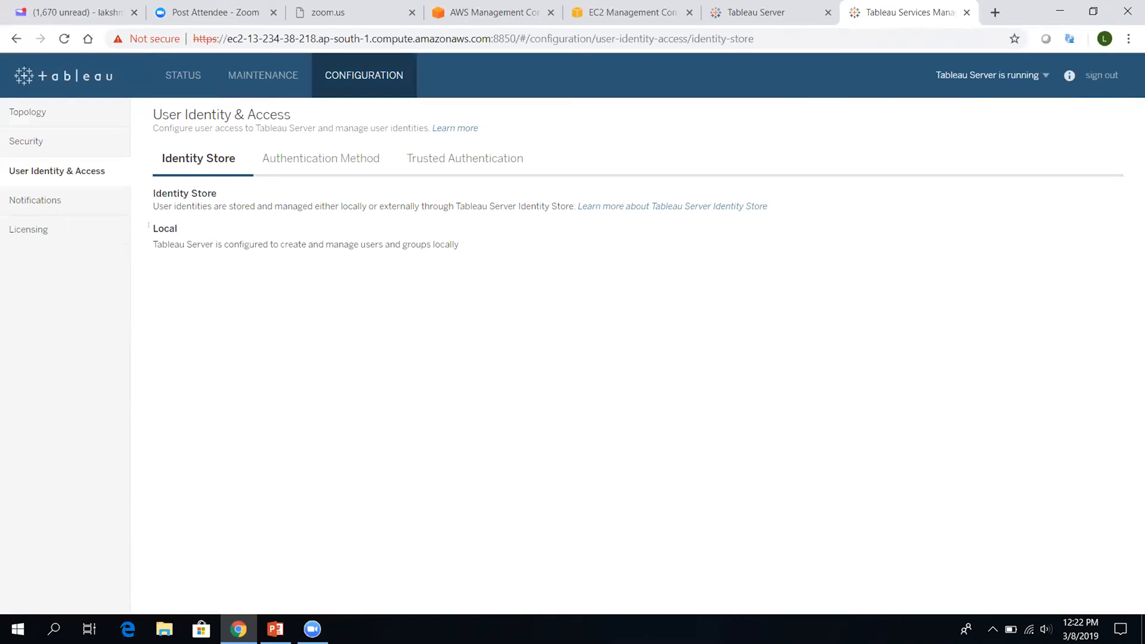
pyautogui.moveTo(516, 39); pyautogui.dragTo(191, 38)
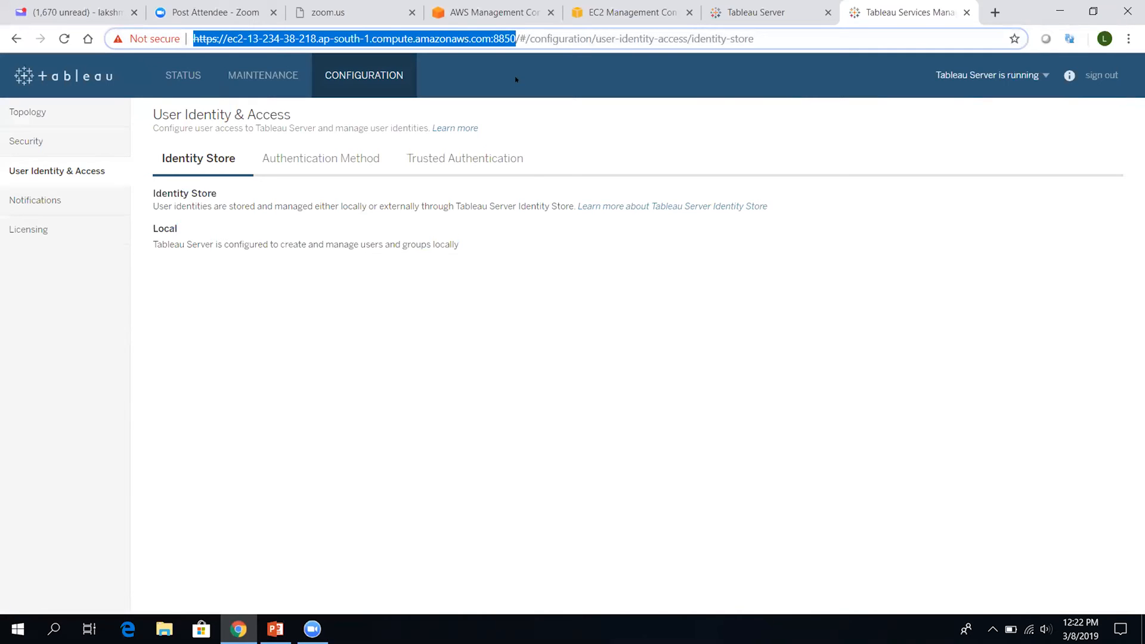
pyautogui.click(481, 255)
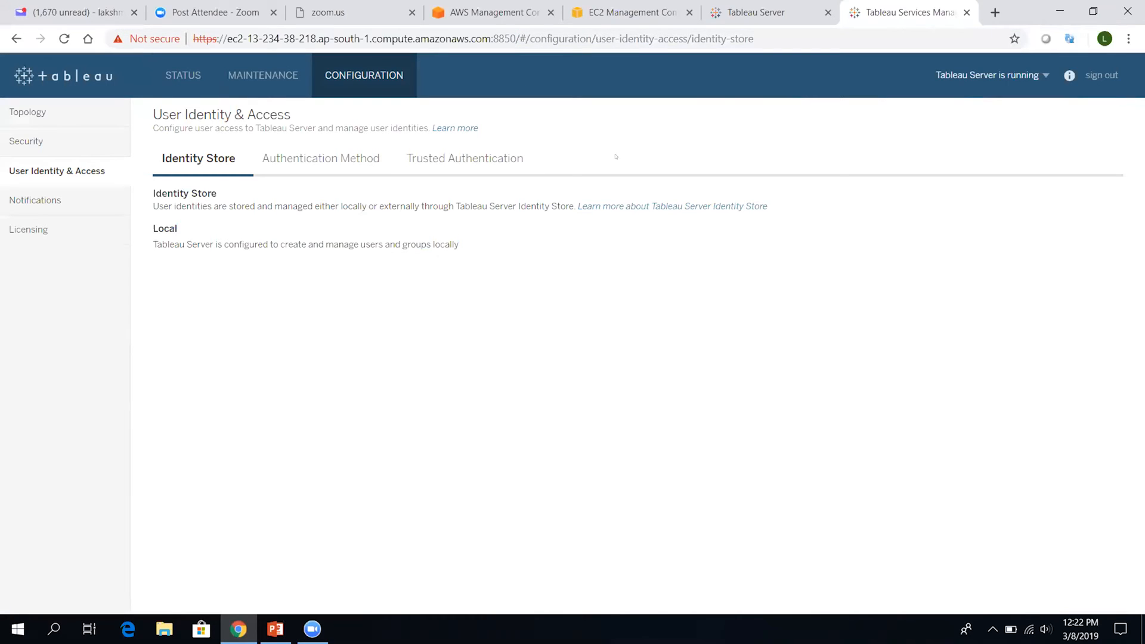
# Sign in to Tableau Server as admin, decline saving the password, and enter the Default site
pyautogui.click(758, 12)
pyautogui.doubleClick(530, 243)
pyautogui.write('admin')
pyautogui.press('Tab')
pyautogui.write('admin')
pyautogui.press('Return')
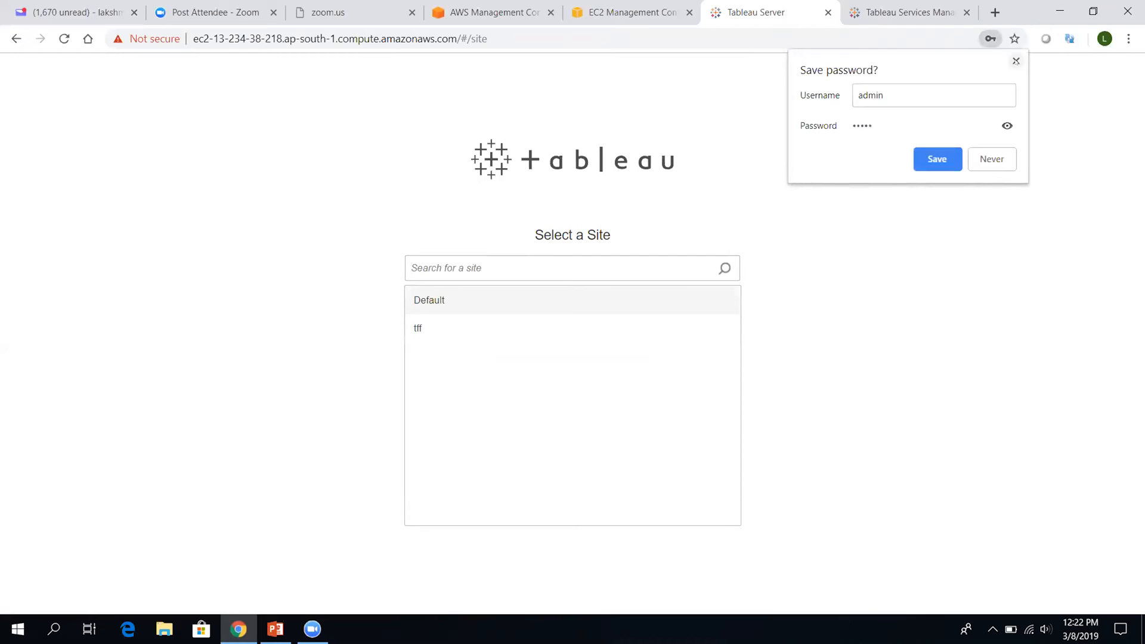
pyautogui.click(1016, 61)
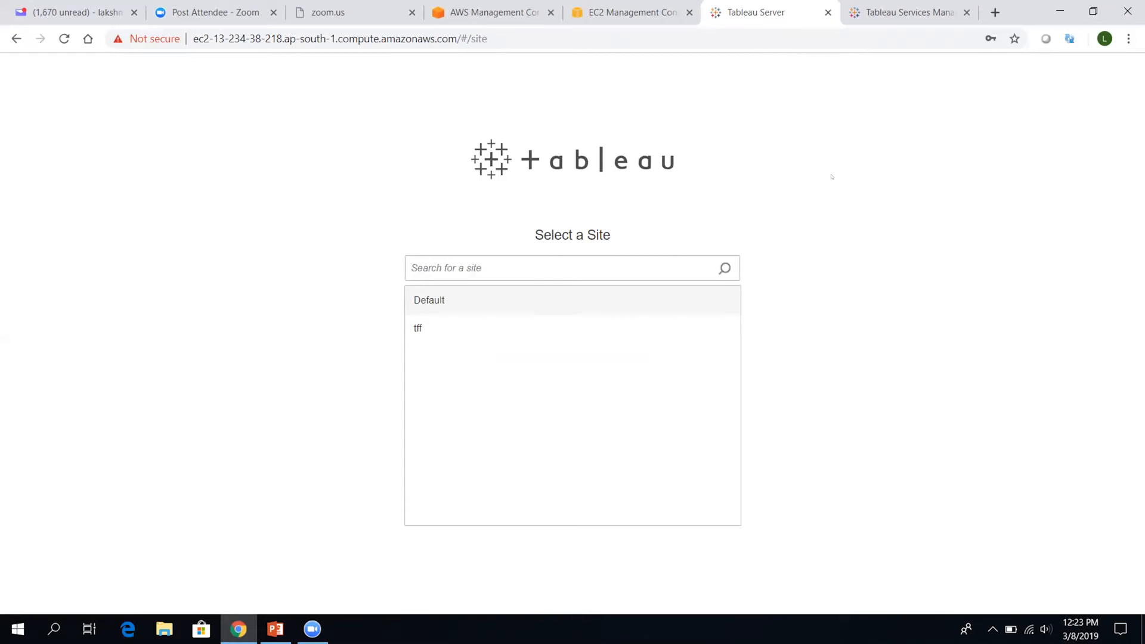
pyautogui.click(529, 291)
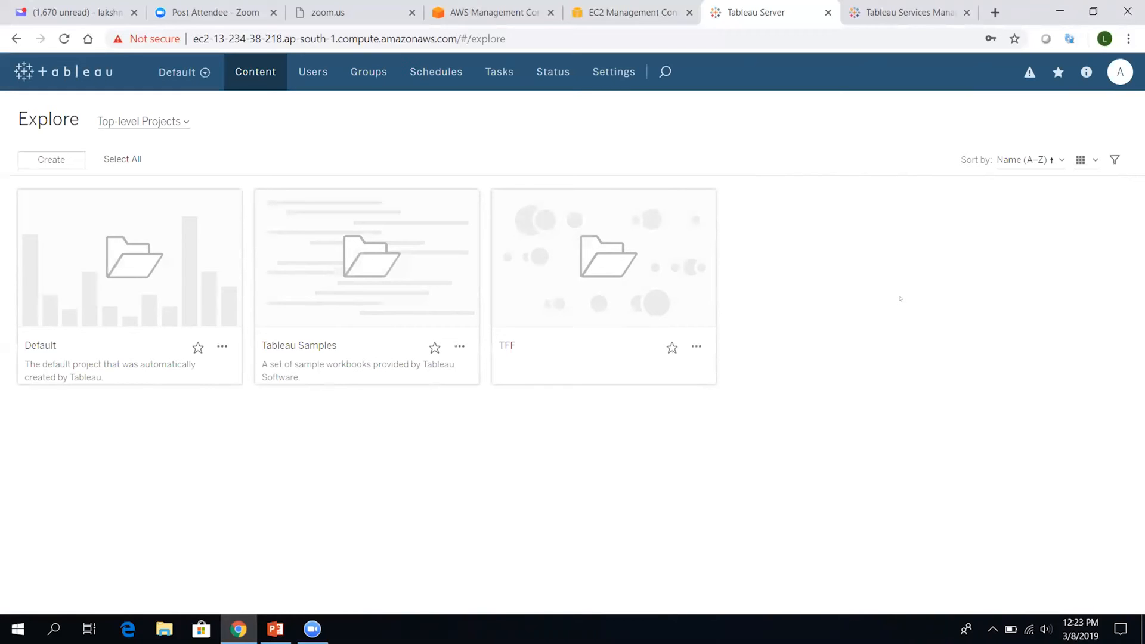
# Check the site list while staying on Default, then browse the Default and Tableau Samples projects
pyautogui.click(196, 80)
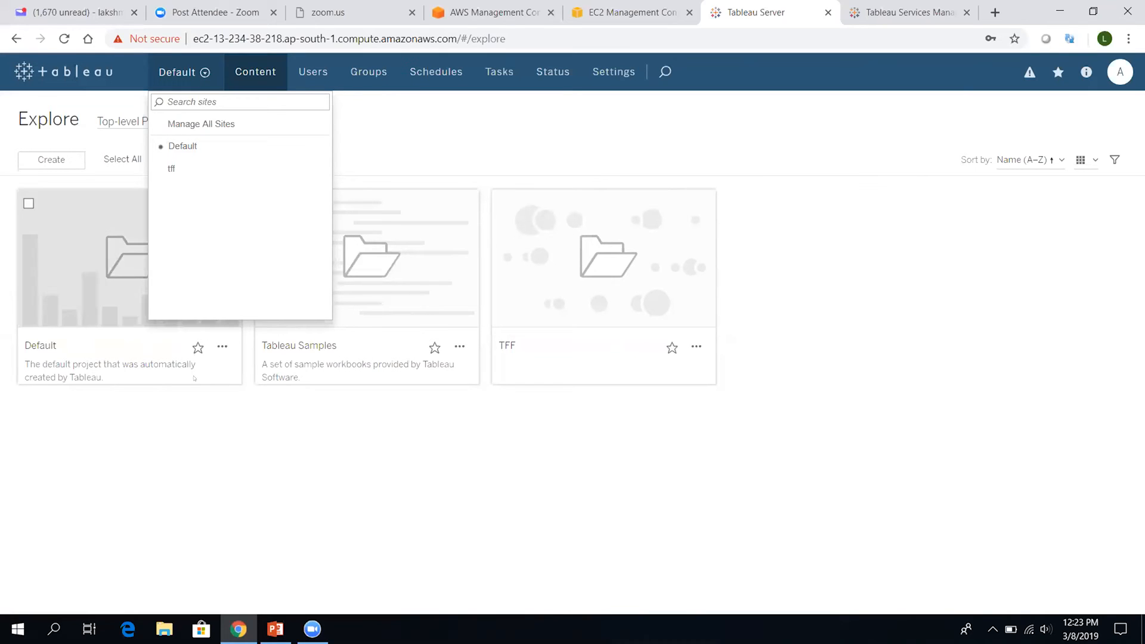
pyautogui.click(245, 453)
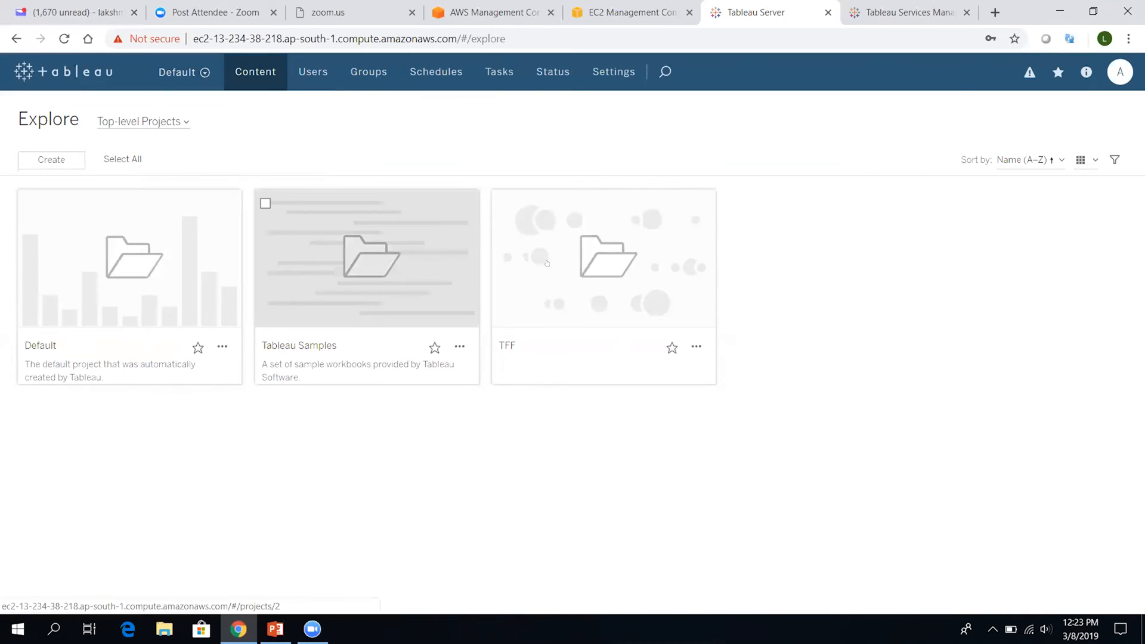
pyautogui.moveTo(588, 263)
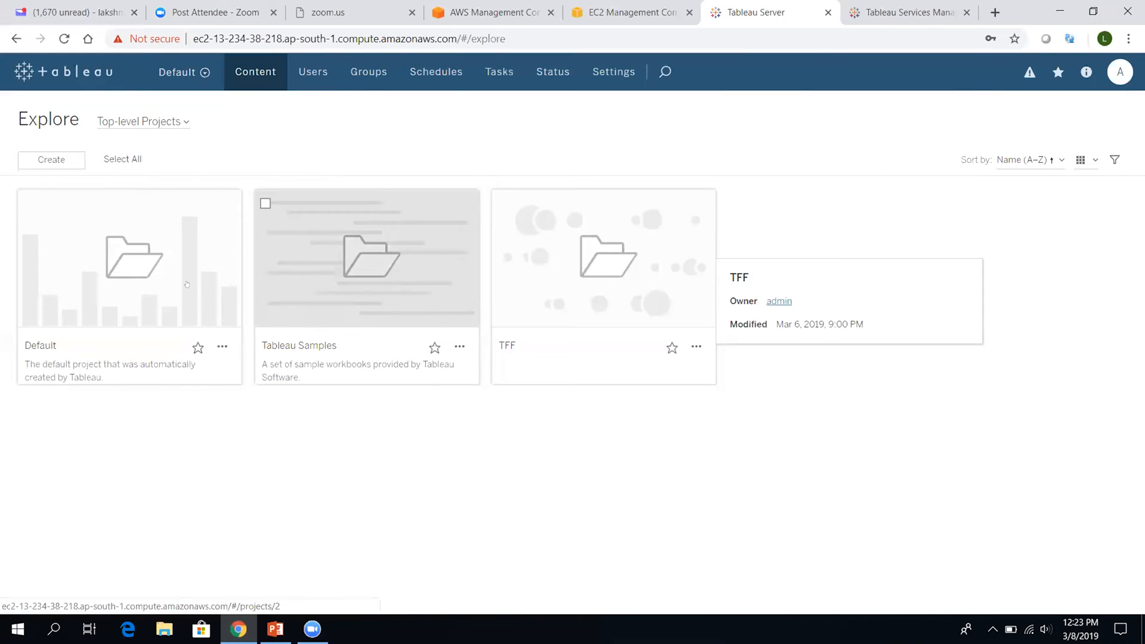
pyautogui.moveTo(187, 284)
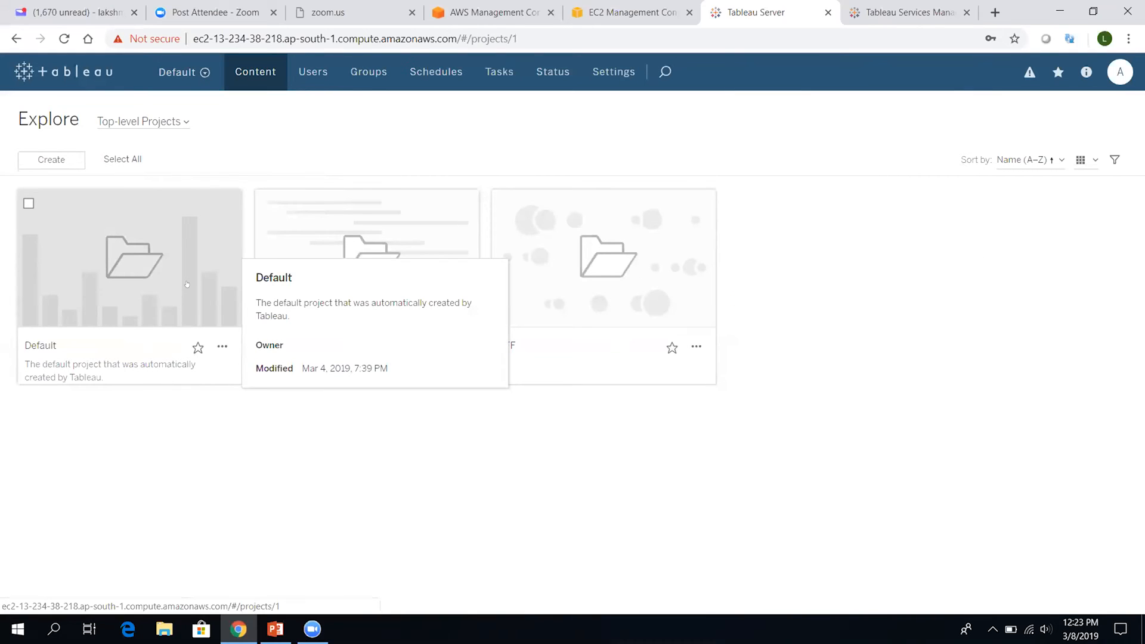
pyautogui.click(186, 285)
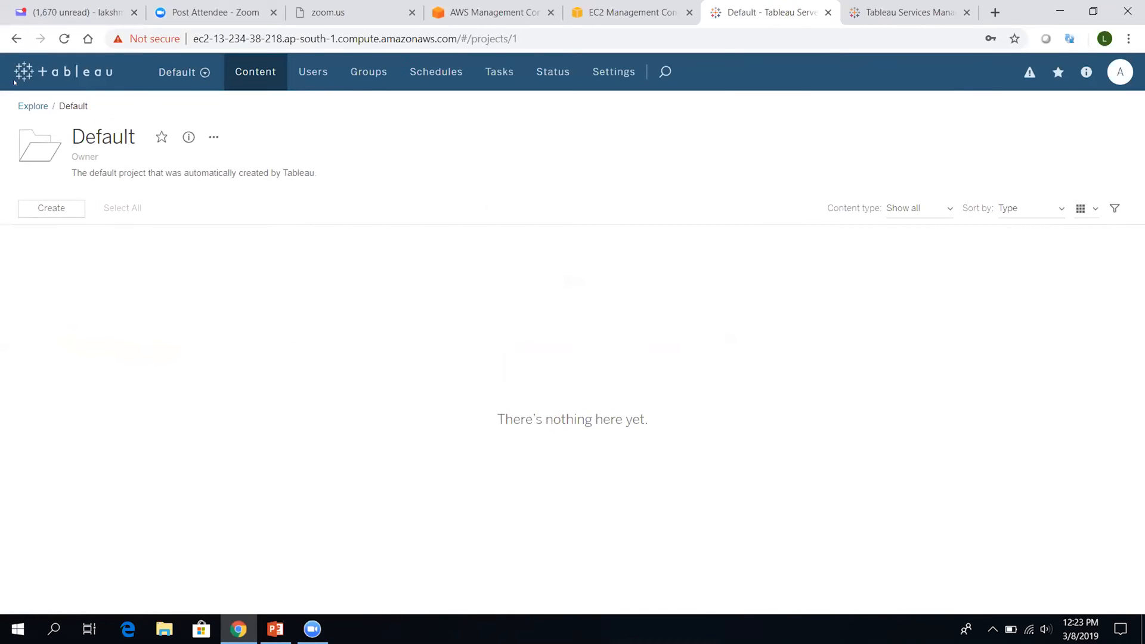
pyautogui.click(16, 38)
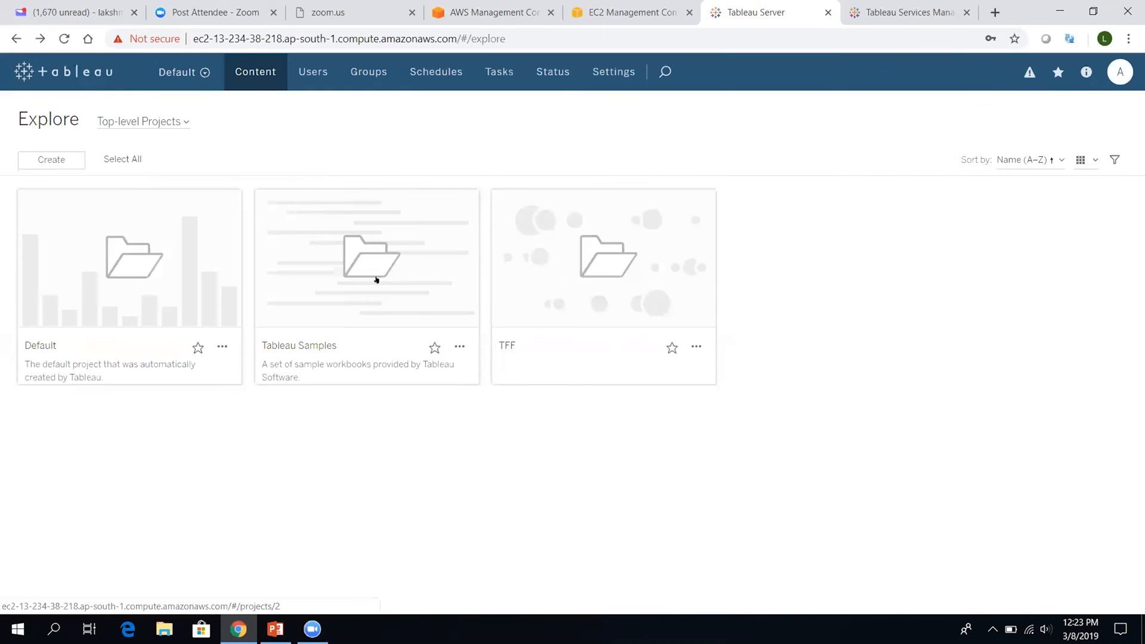
pyautogui.click(377, 279)
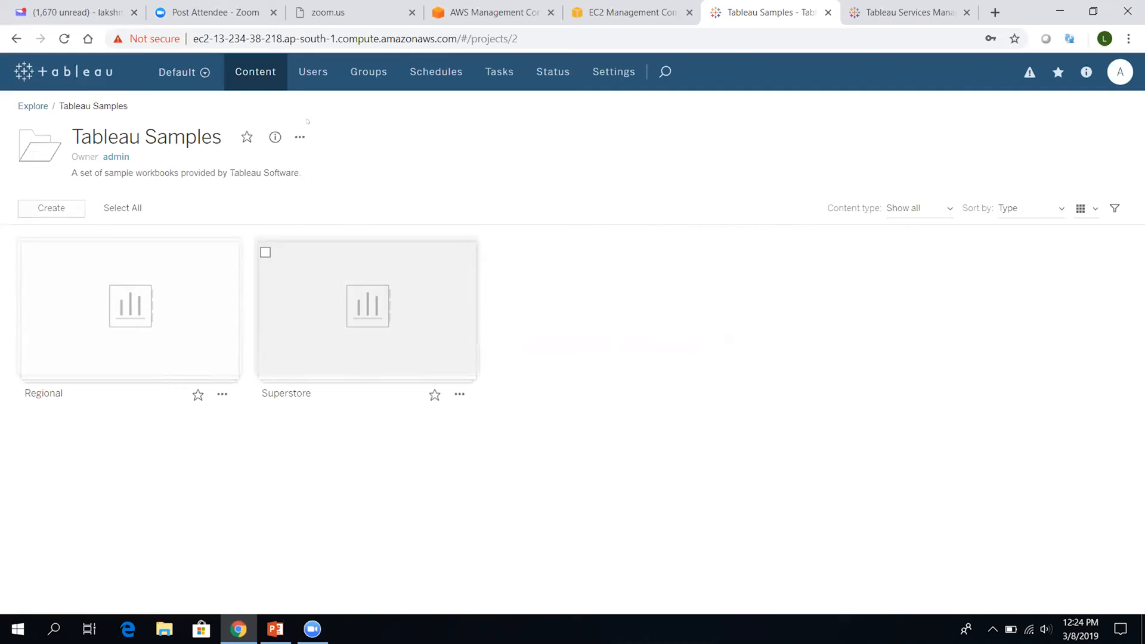
# Go to Site Users, start a new user, then cancel the form
pyautogui.click(309, 82)
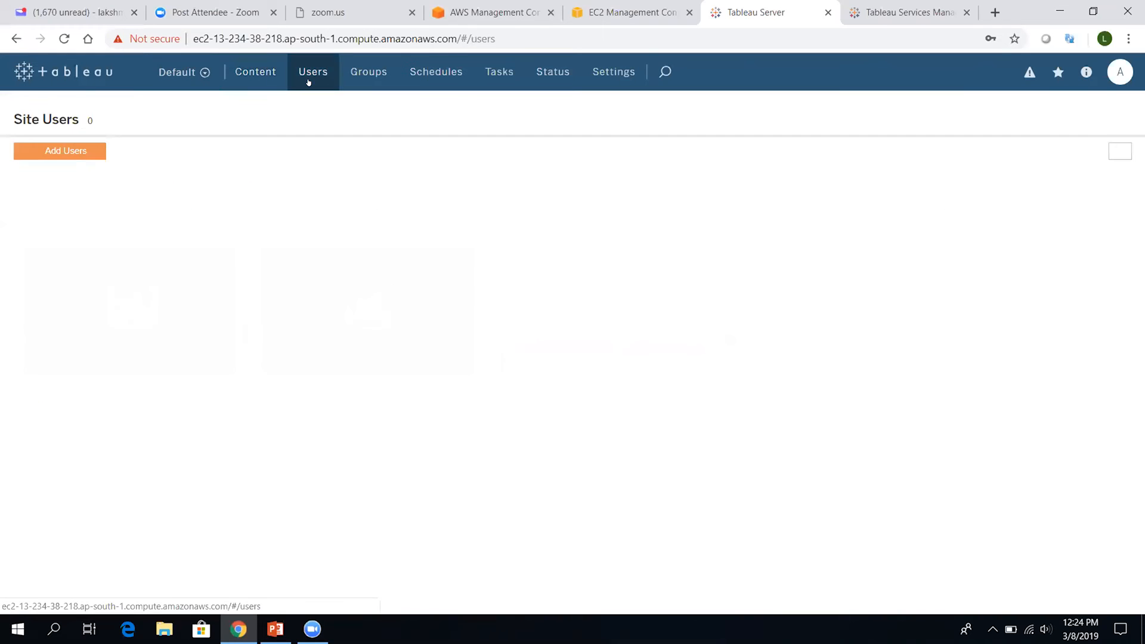
pyautogui.click(68, 150)
pyautogui.click(107, 235)
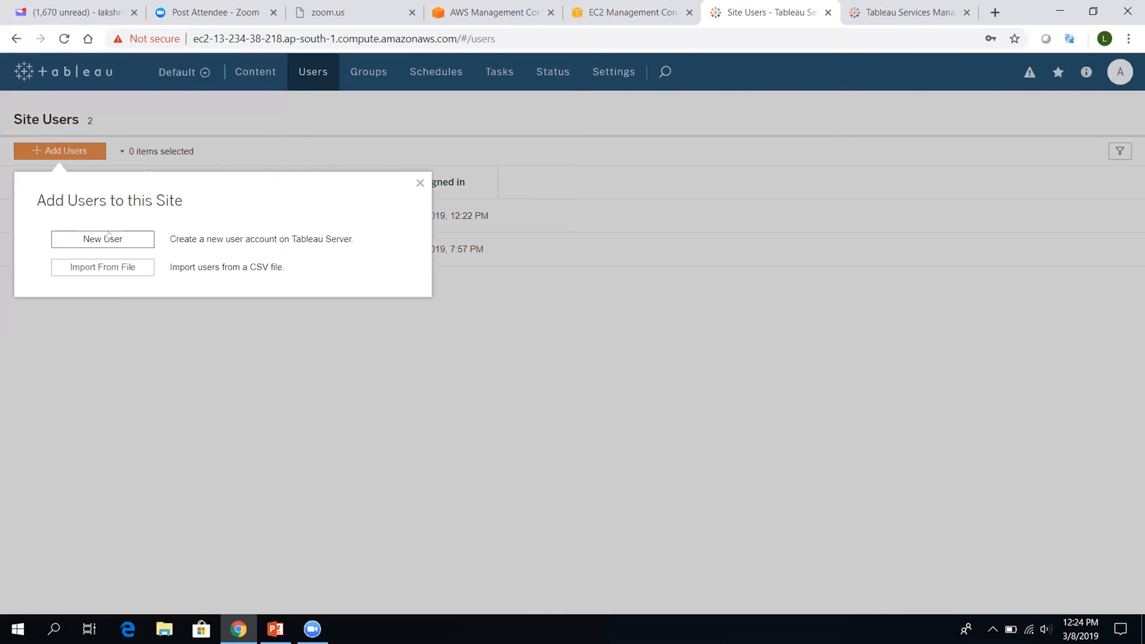
pyautogui.click(662, 360)
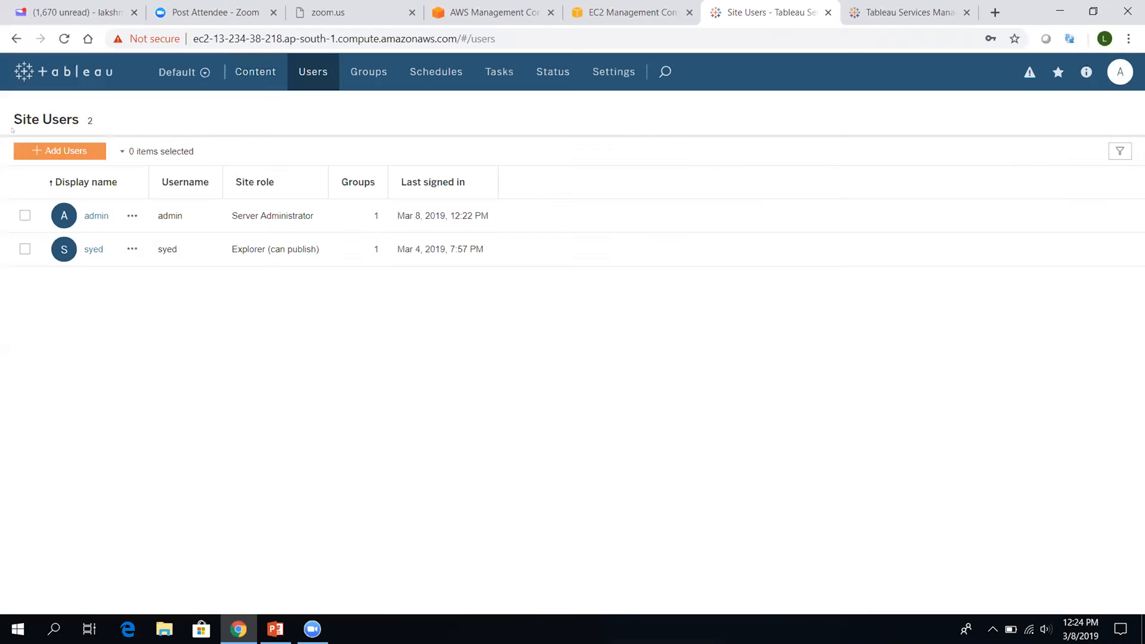
# Start a new user tffemea, reusing it as display name, and enter and confirm the password
pyautogui.click(60, 151)
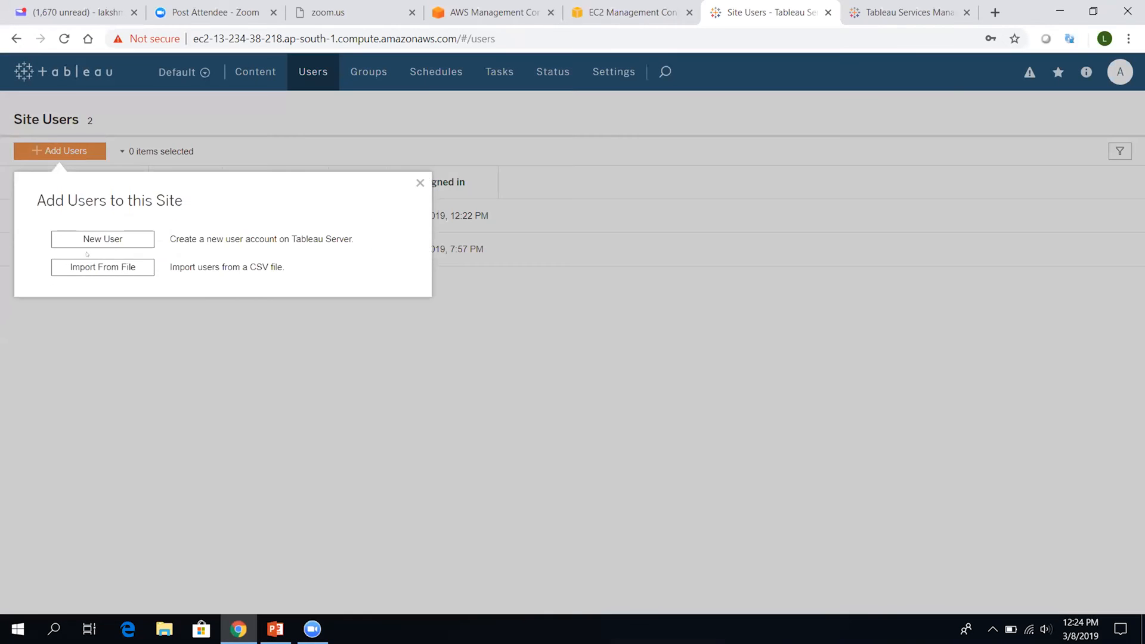
pyautogui.click(113, 238)
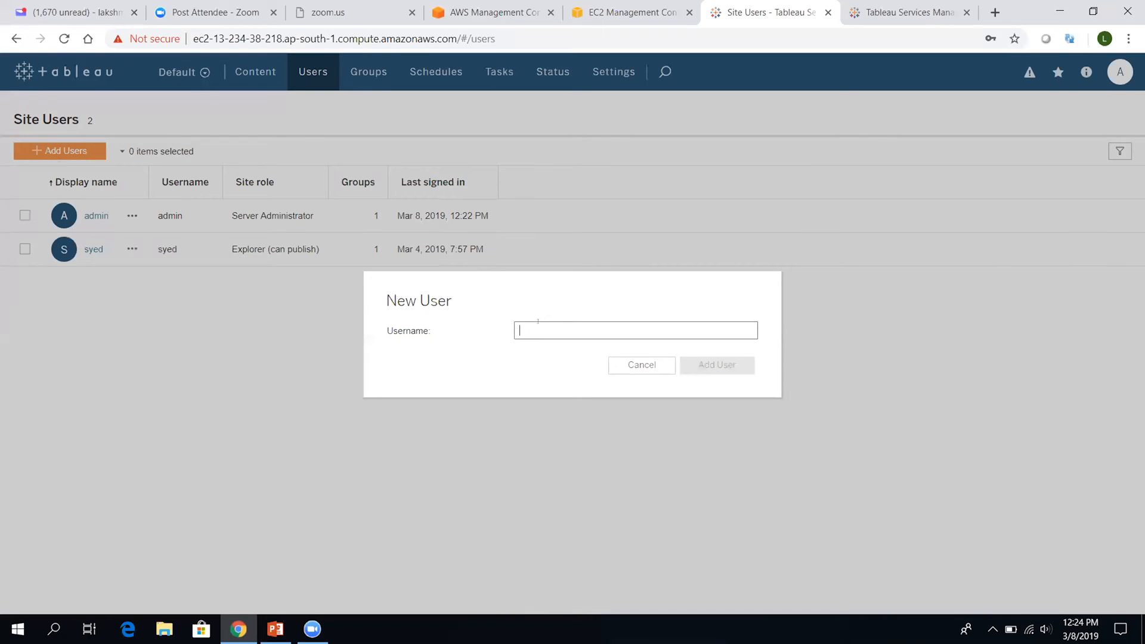
pyautogui.write('tff')
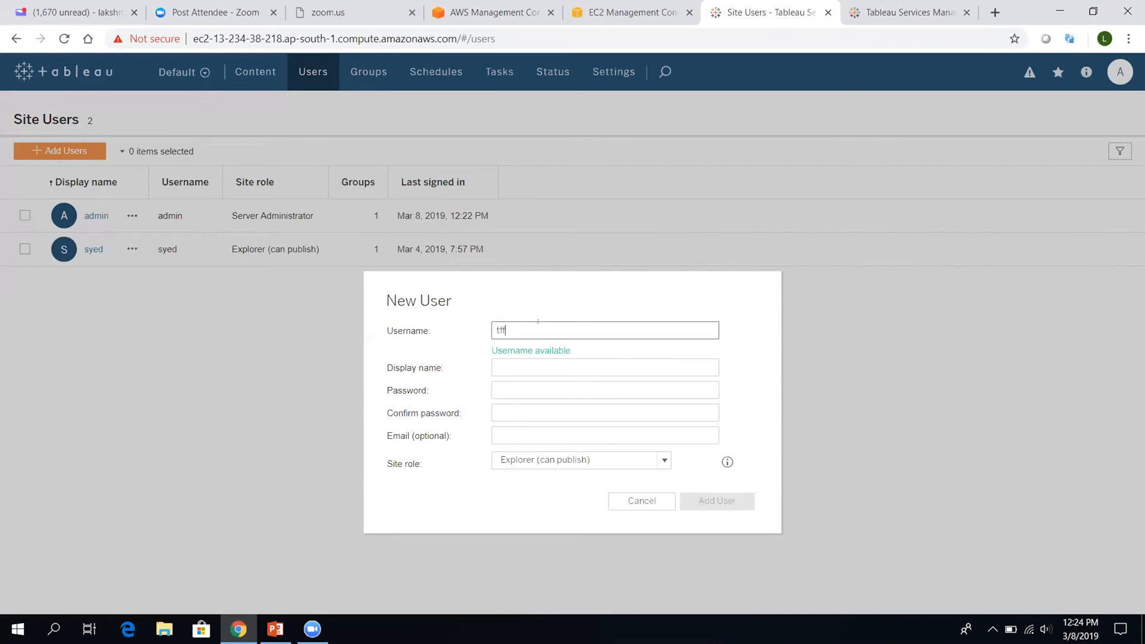
pyautogui.write('emea')
pyautogui.hotkey('ctrl', 'a')
pyautogui.hotkey('ctrl', 'c')
pyautogui.press('Tab')
pyautogui.hotkey('ctrl', 'v')
pyautogui.click(538, 391)
pyautogui.hotkey('ctrl', 'v')
pyautogui.click(539, 405)
pyautogui.hotkey('ctrl', 'v')
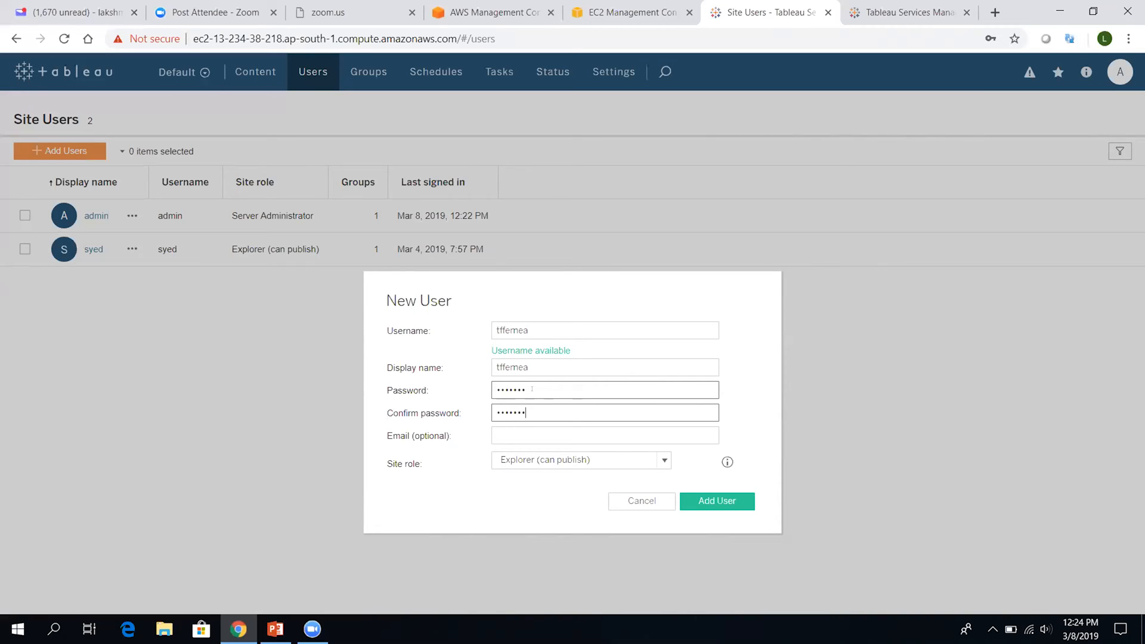
# Keep the Explorer (can publish) role, then cancel the form and dismiss the save-password prompt
pyautogui.click(531, 405)
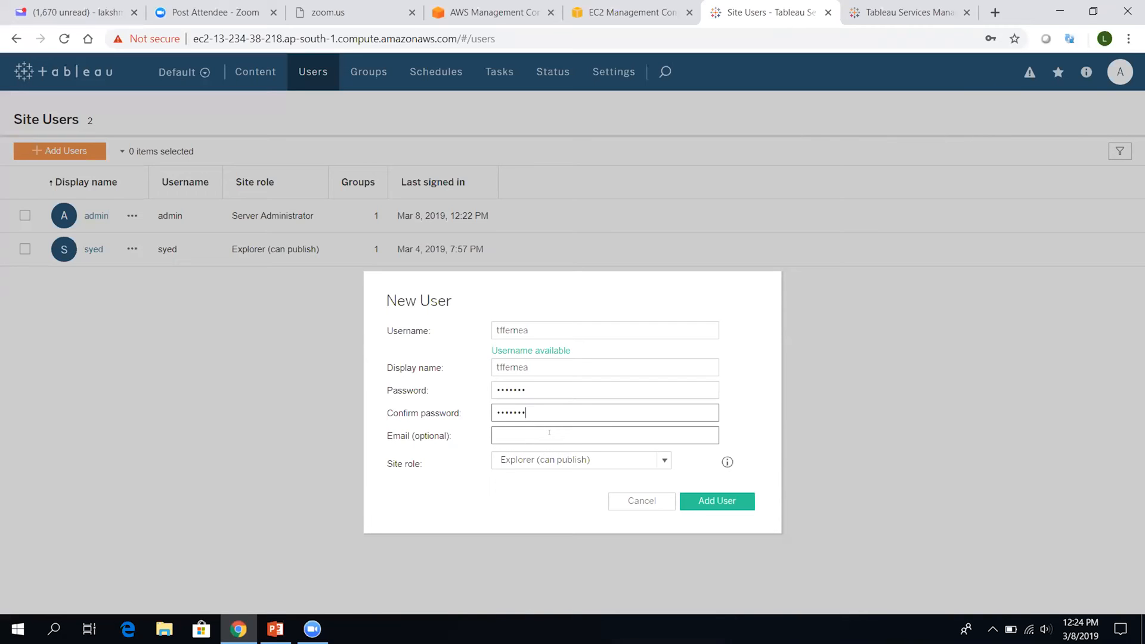
pyautogui.click(520, 462)
pyautogui.click(443, 328)
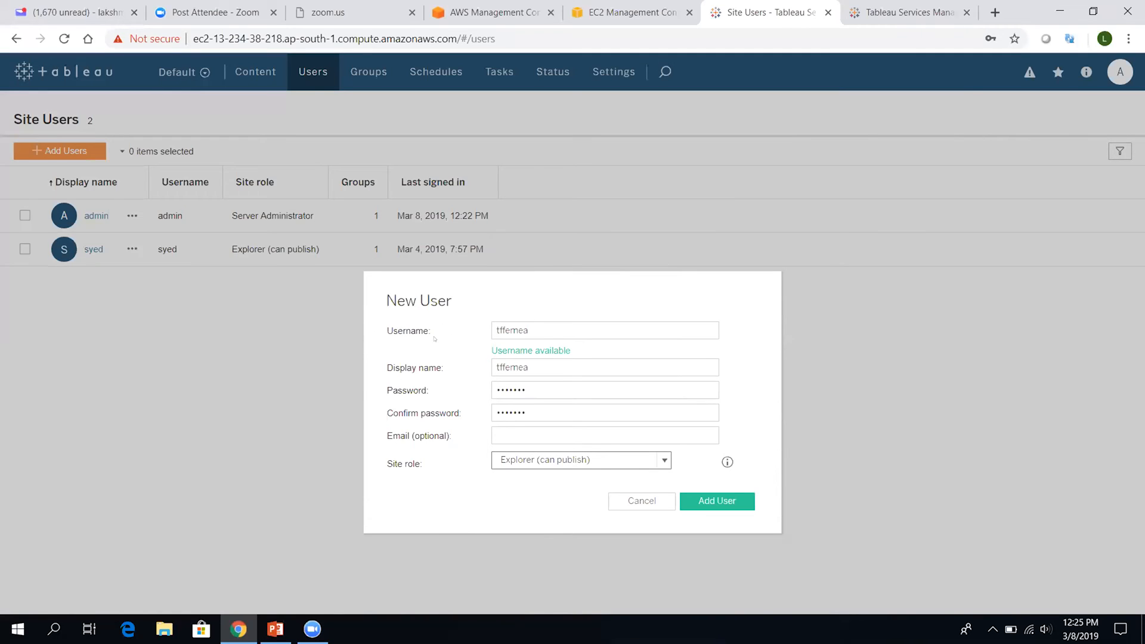
pyautogui.moveTo(496, 331); pyautogui.dragTo(549, 321)
pyautogui.hotkey('ctrl', 'c')
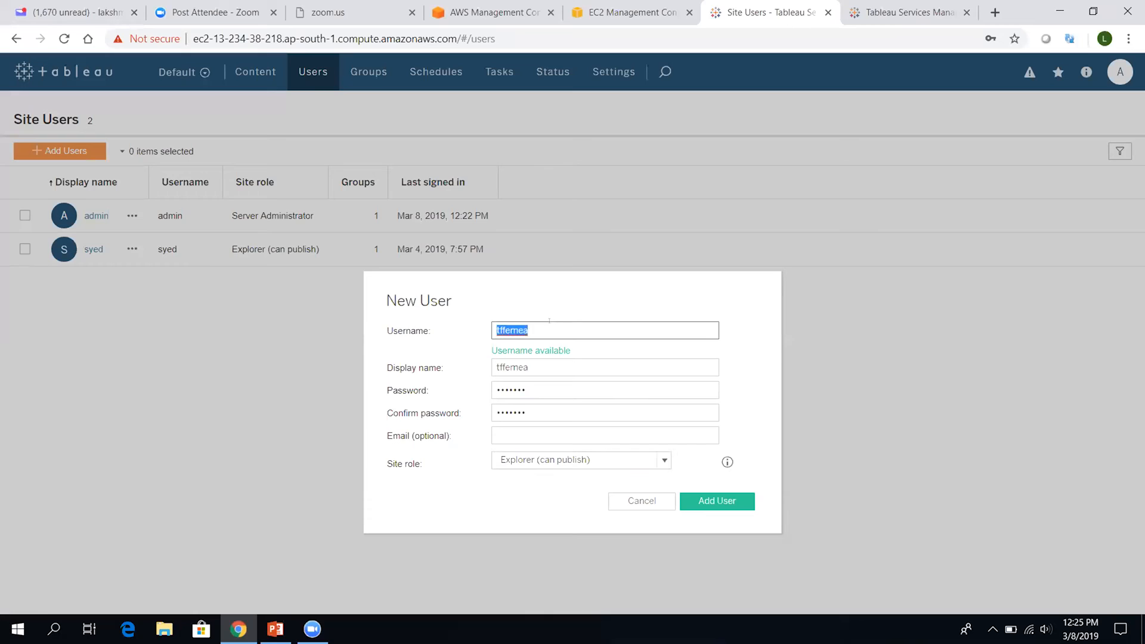
pyautogui.click(549, 322)
pyautogui.click(624, 502)
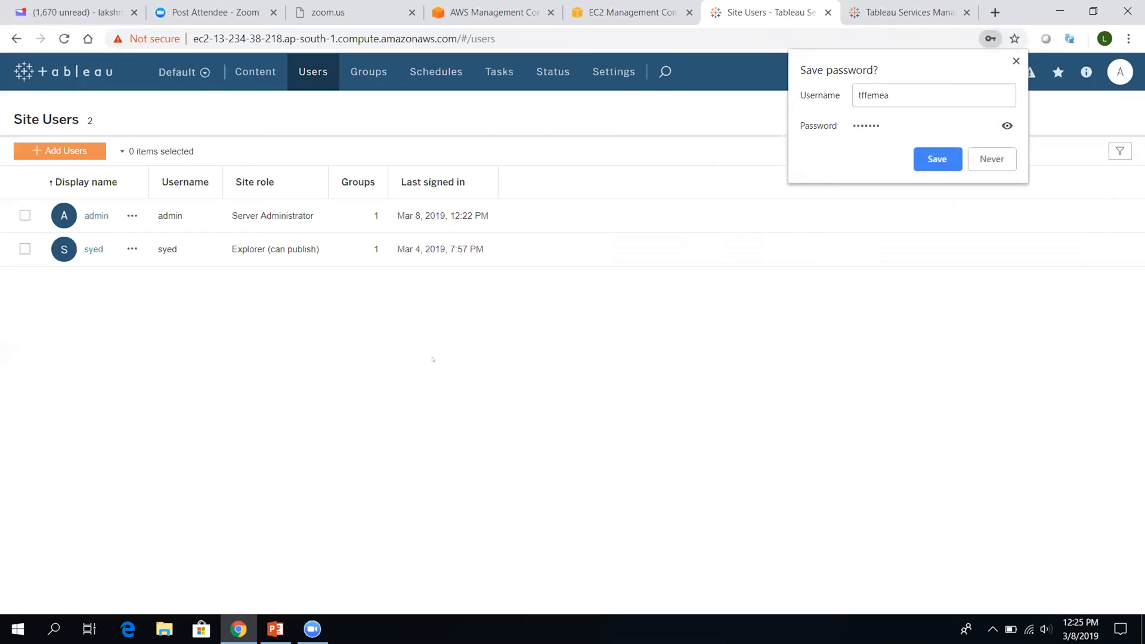
pyautogui.click(1015, 61)
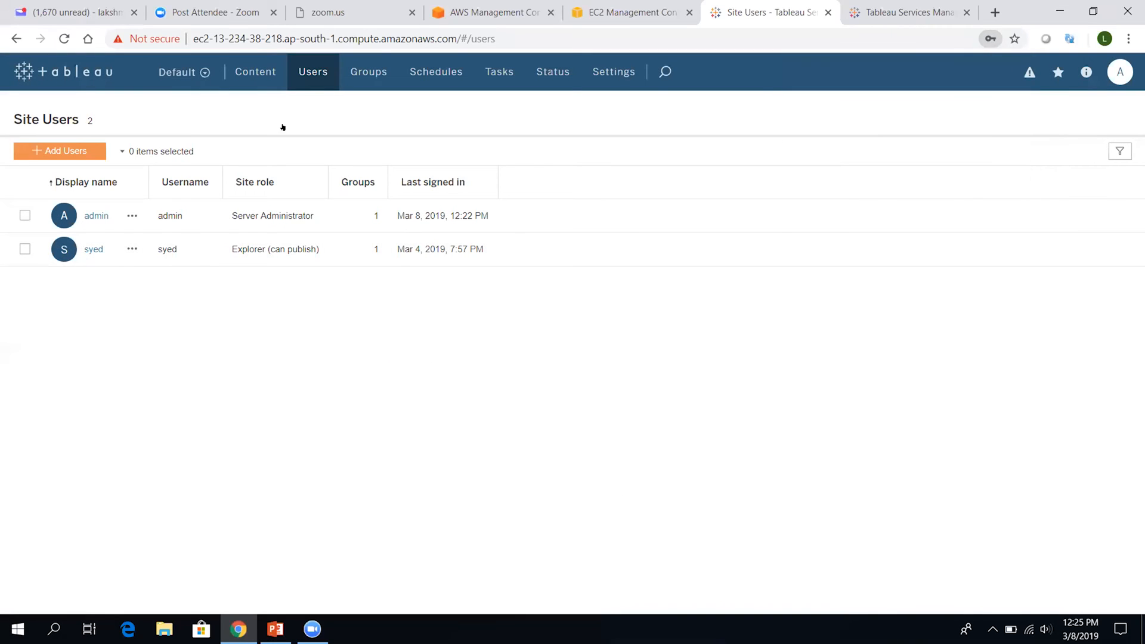
# Switch to Manage All Sites and start a new user from the server-wide Users list
pyautogui.click(183, 72)
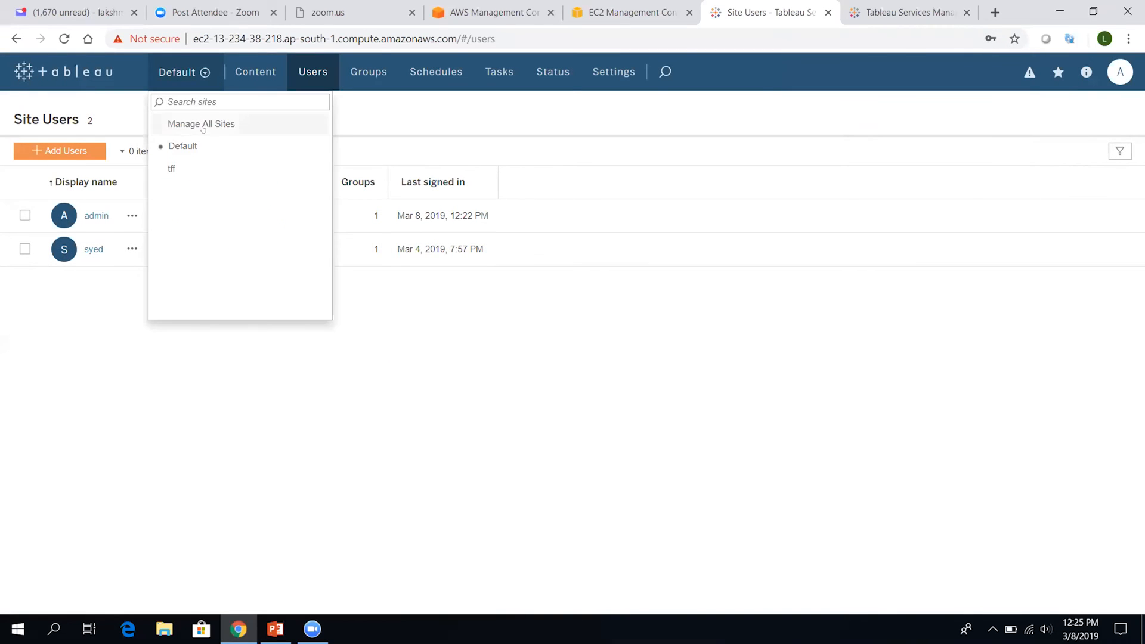
pyautogui.click(202, 124)
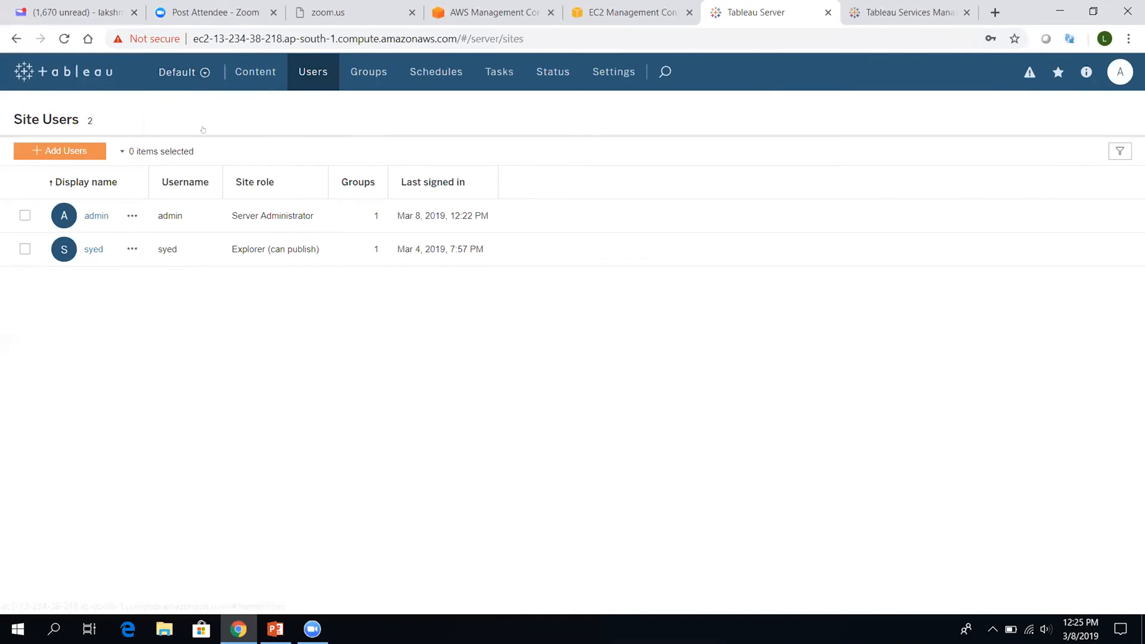
pyautogui.click(309, 72)
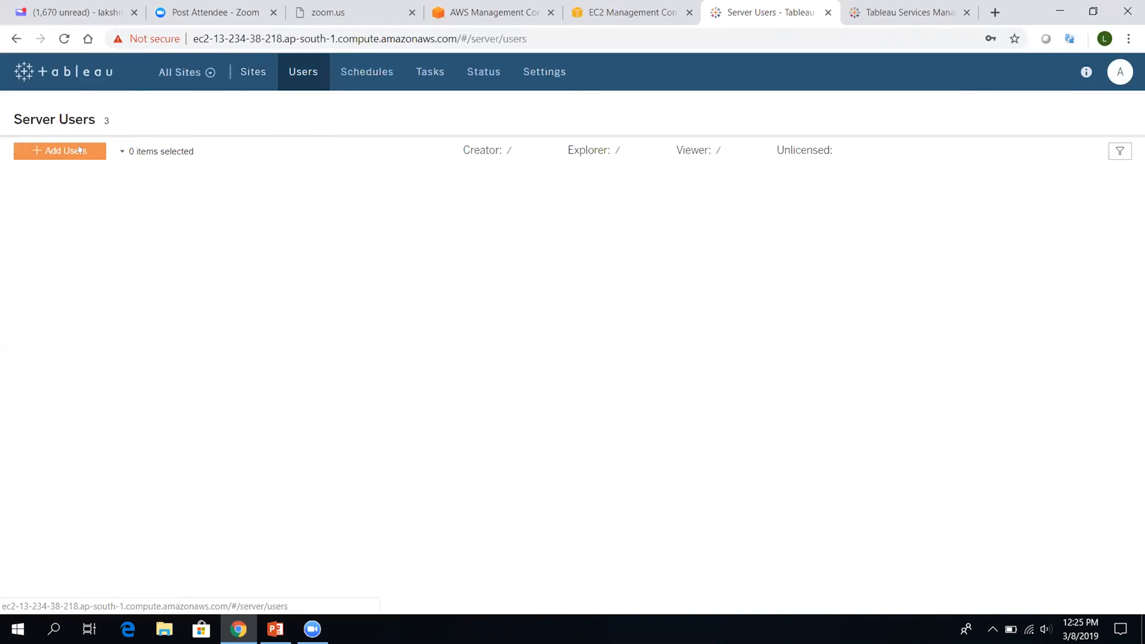
pyautogui.click(80, 149)
pyautogui.click(66, 238)
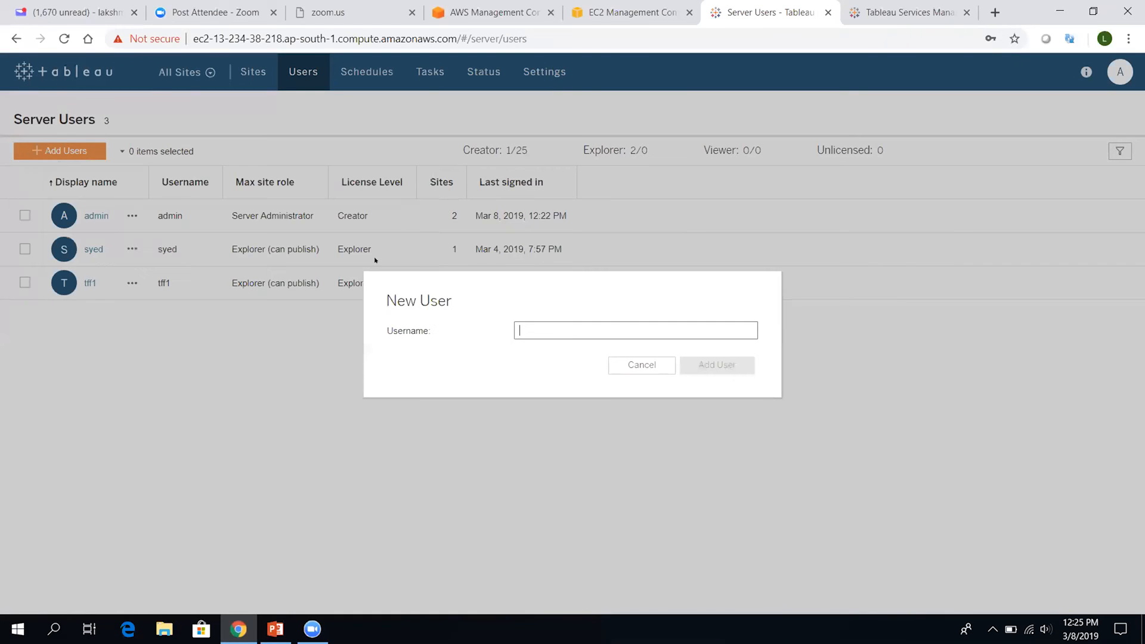
# Fill in username and display name tffemea, the password and its confirmation, and the email field
pyautogui.write('tffemea')
pyautogui.press('Tab')
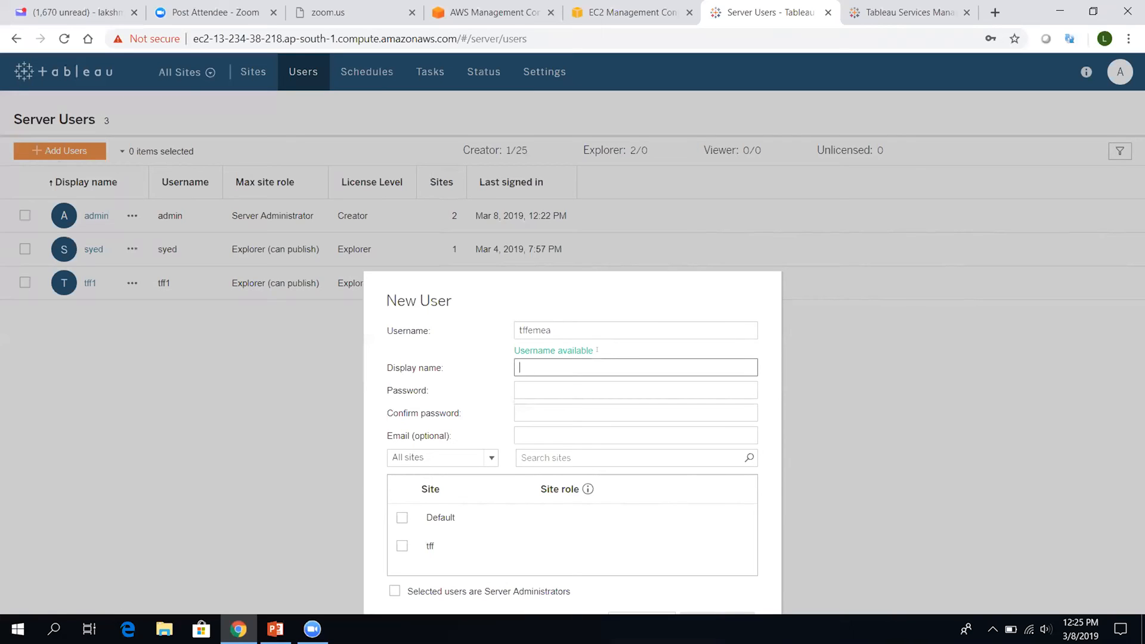
pyautogui.hotkey('ctrl', 'v')
pyautogui.click(556, 391)
pyautogui.hotkey('ctrl', 'v')
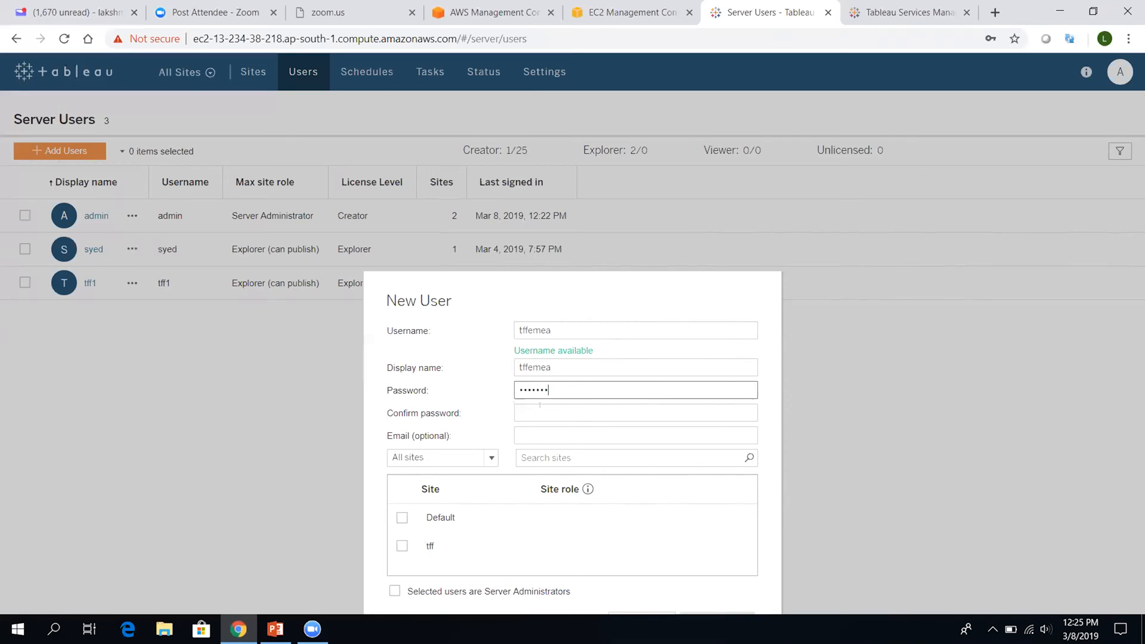
pyautogui.click(531, 414)
pyautogui.hotkey('ctrl', 'v')
pyautogui.click(547, 434)
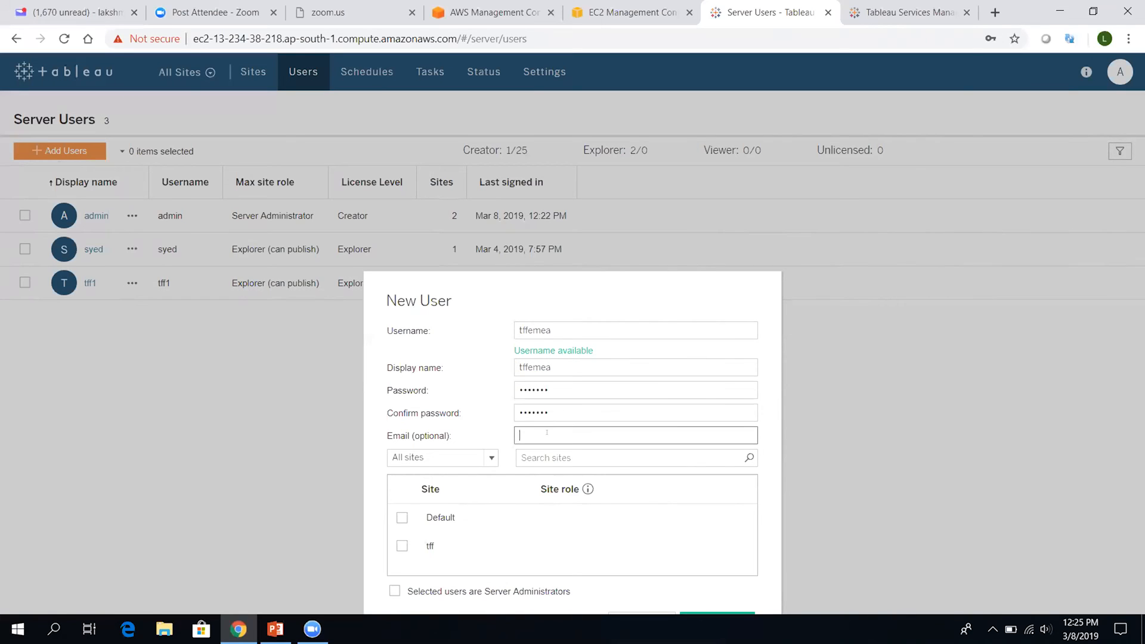
pyautogui.hotkey('ctrl', 'v')
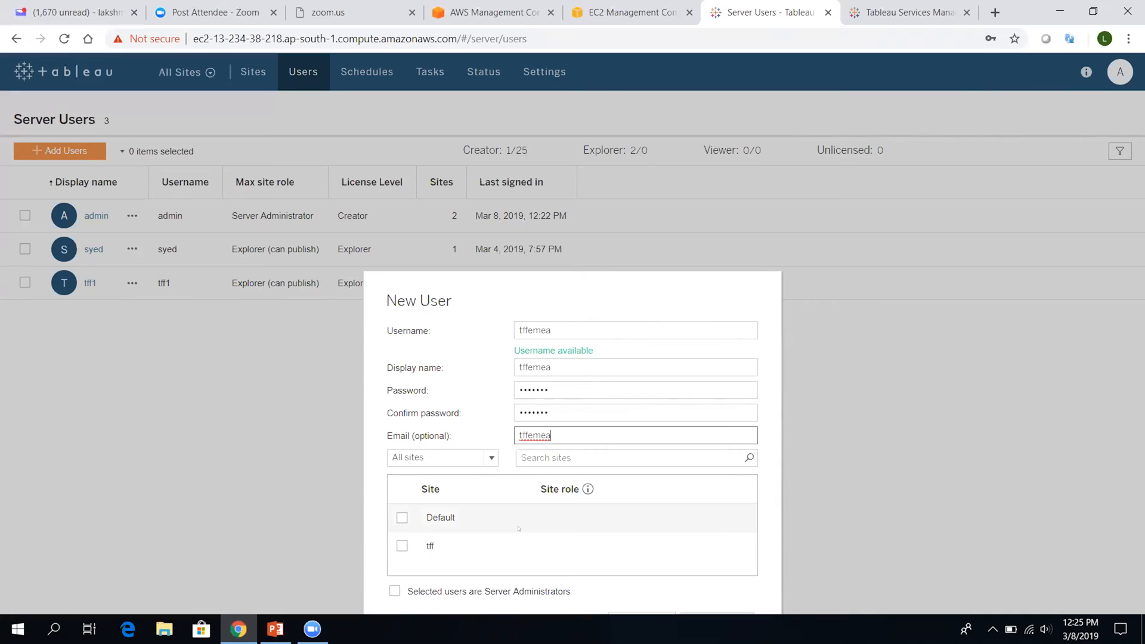
# Give the user the tff site as Creator and zoom the page to 90%
pyautogui.click(389, 591)
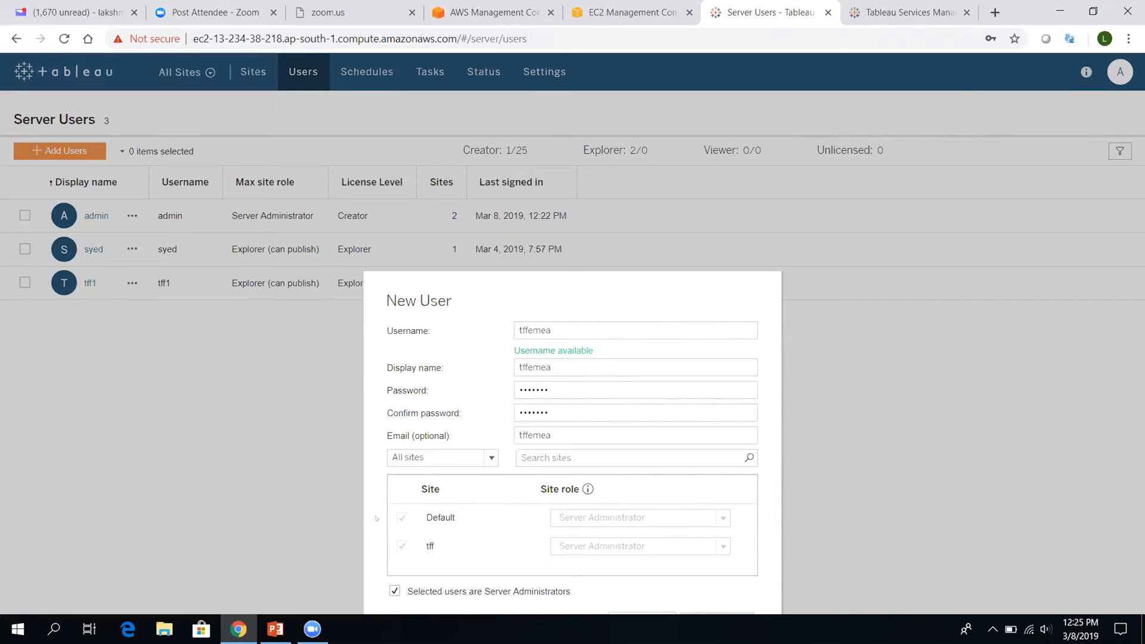
pyautogui.click(395, 591)
pyautogui.click(402, 545)
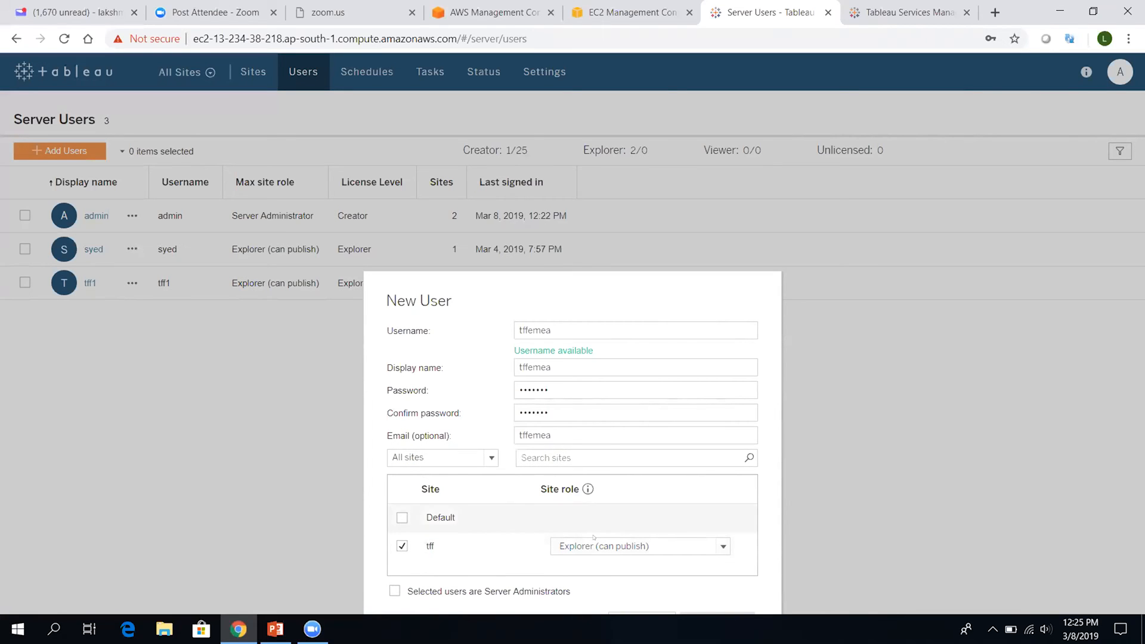
pyautogui.click(615, 547)
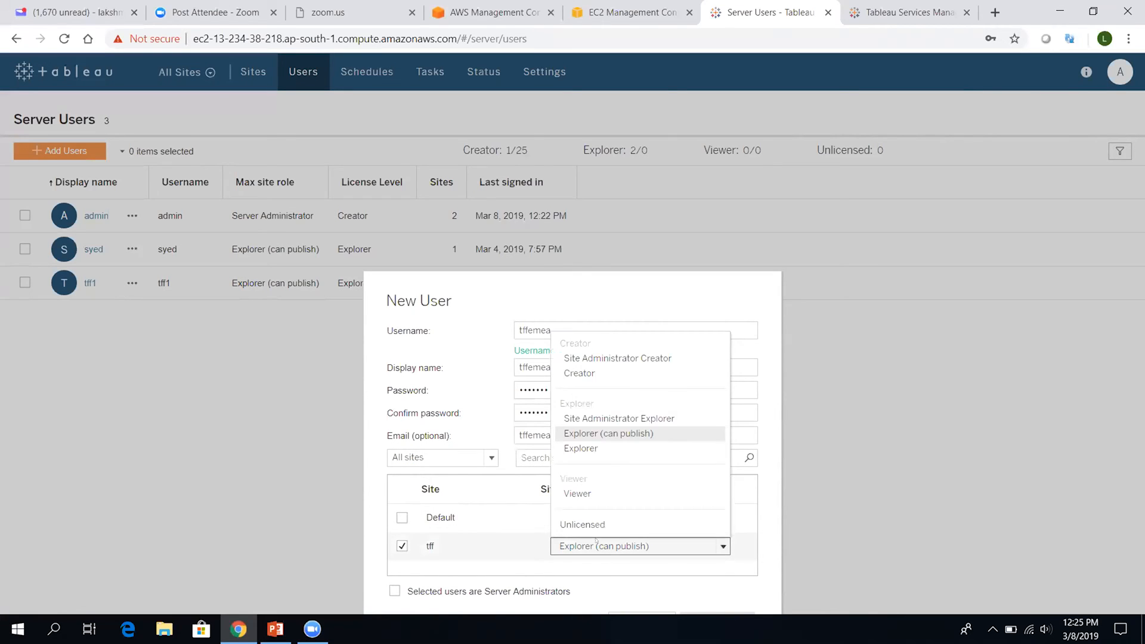
pyautogui.click(623, 375)
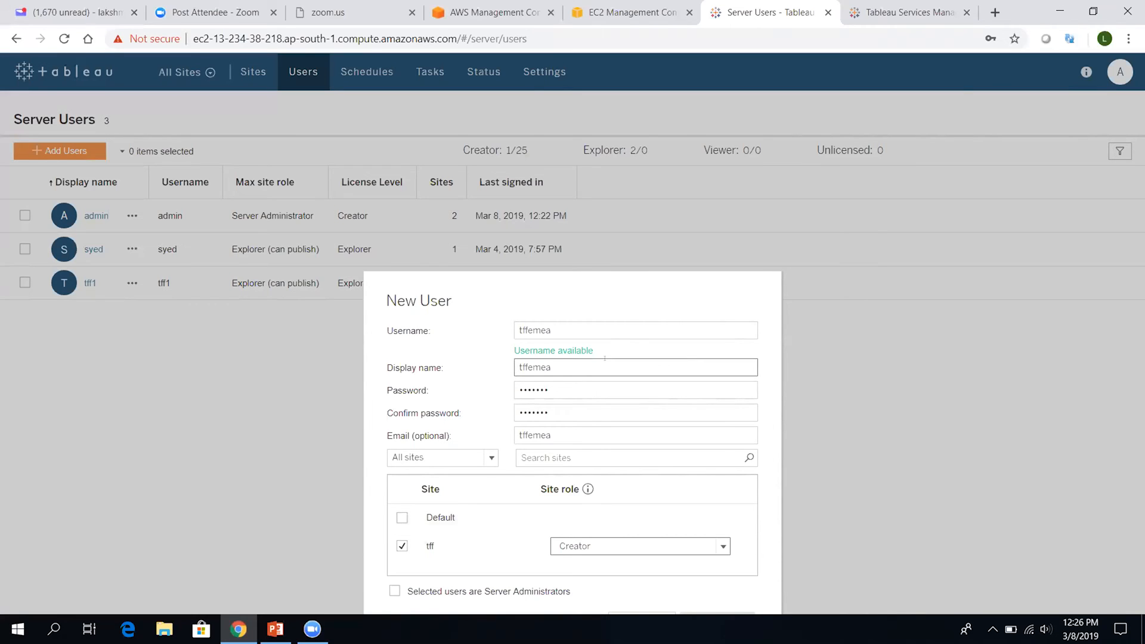
pyautogui.click(1128, 38)
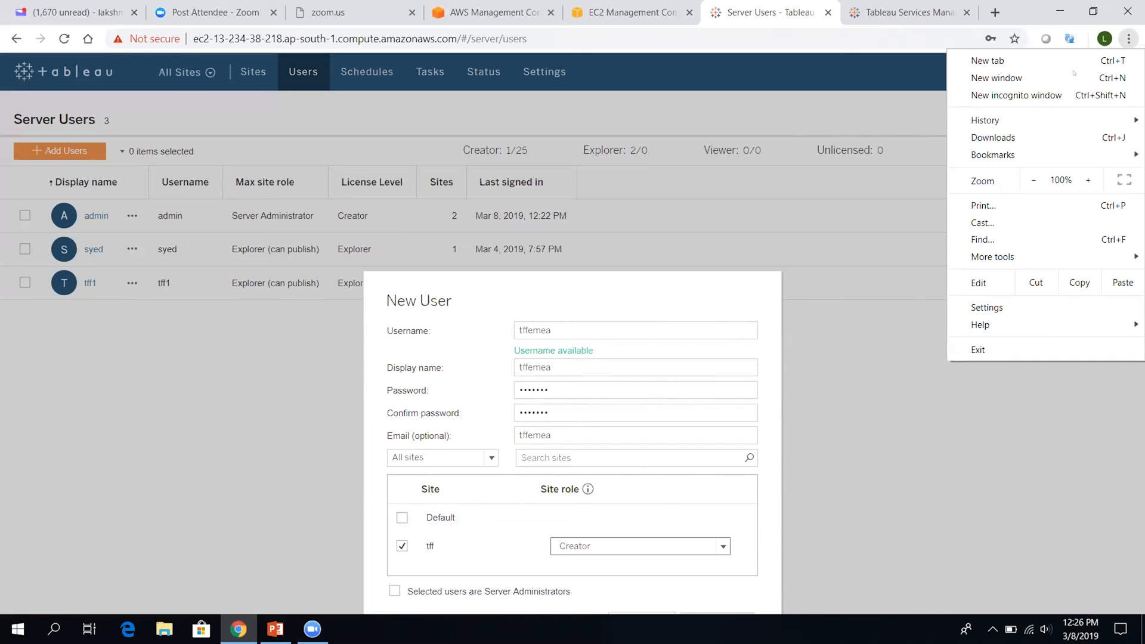
pyautogui.click(1033, 180)
pyautogui.click(500, 187)
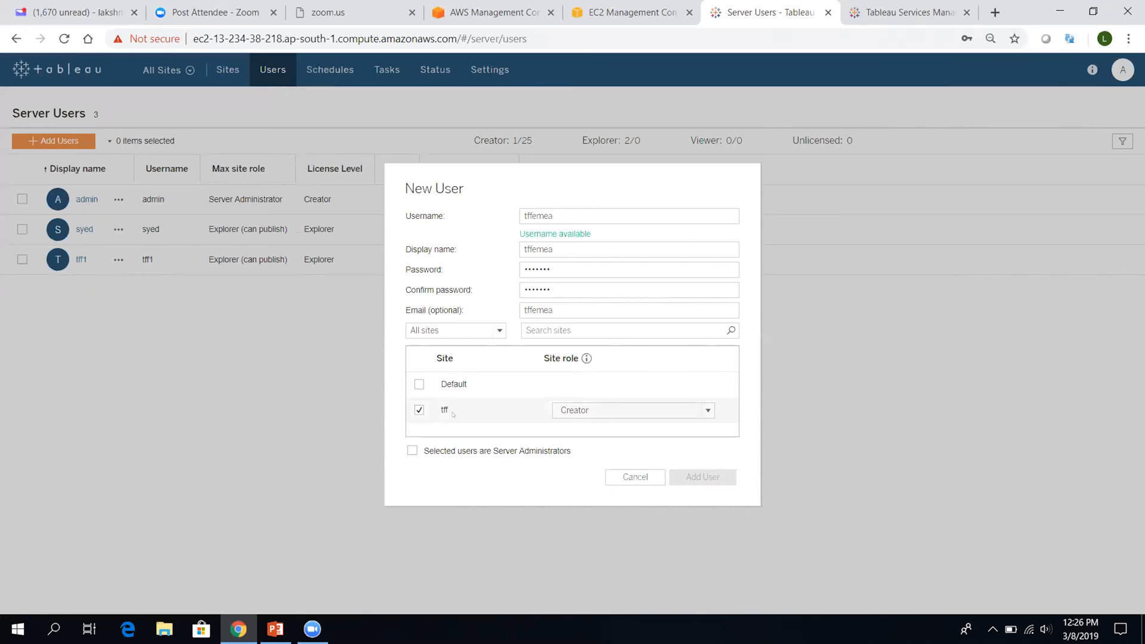
# Add Default site access as Explorer, make the user server administrator, and dismiss the save-password prompt
pyautogui.click(419, 384)
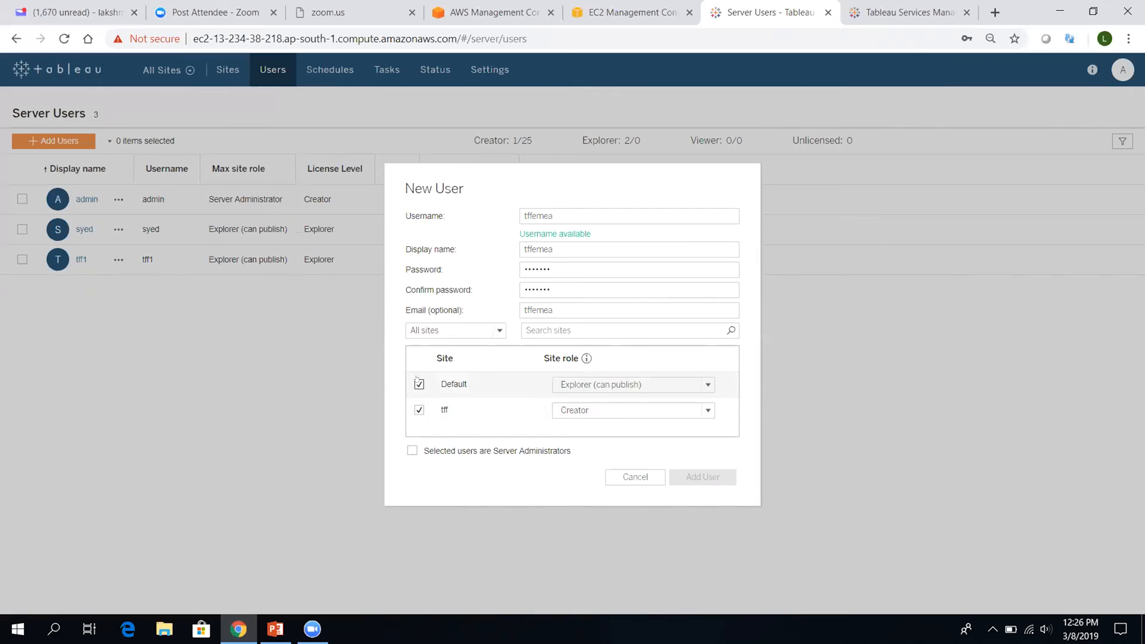
pyautogui.click(654, 384)
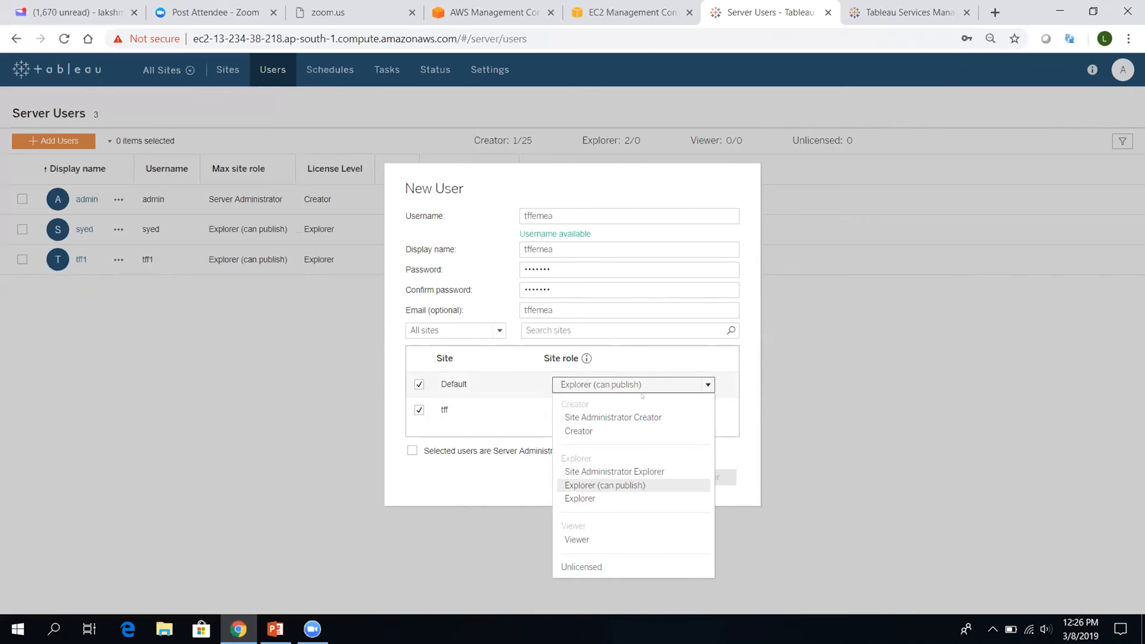
pyautogui.click(587, 499)
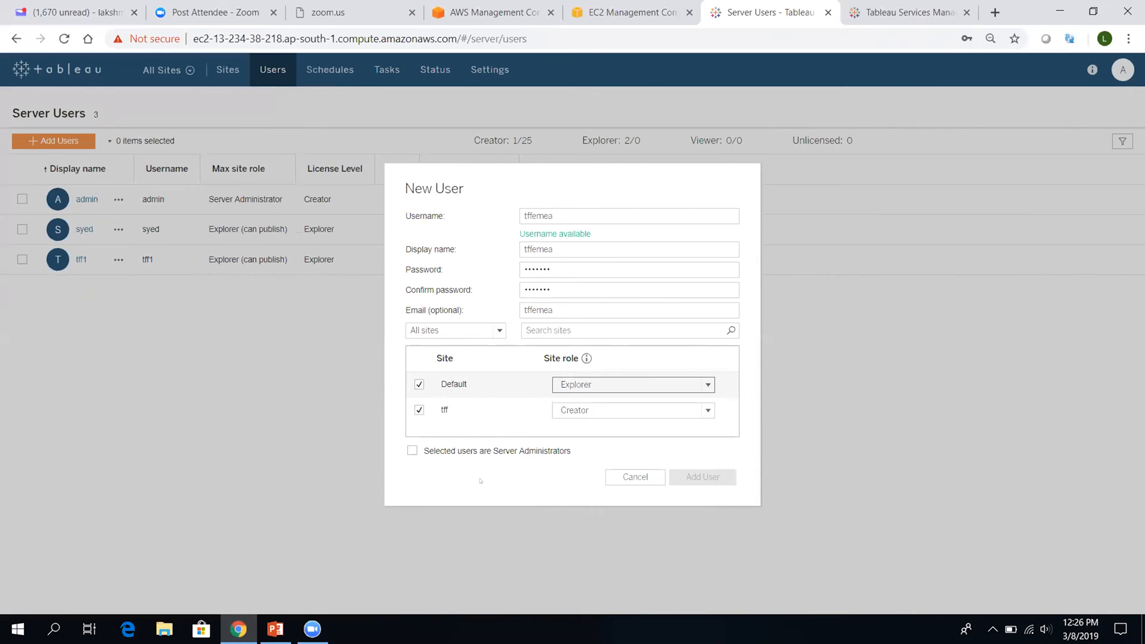
pyautogui.click(421, 447)
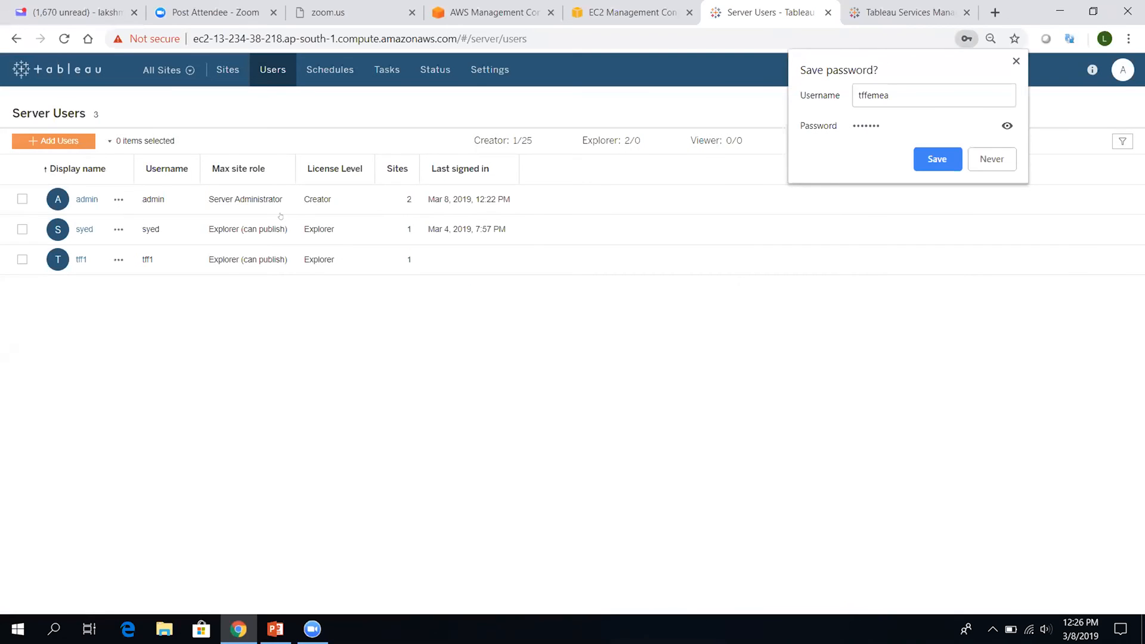
pyautogui.click(176, 81)
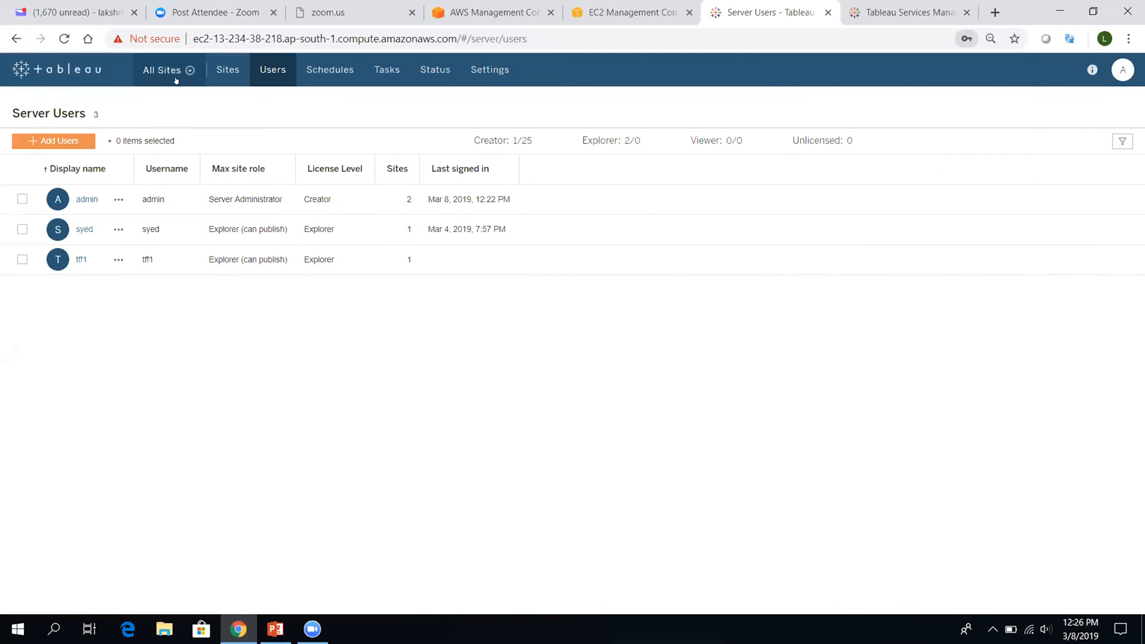
# Switch to the Default site's Users list and start creating a single new user
pyautogui.click(176, 80)
pyautogui.click(164, 135)
pyautogui.click(57, 149)
pyautogui.click(285, 65)
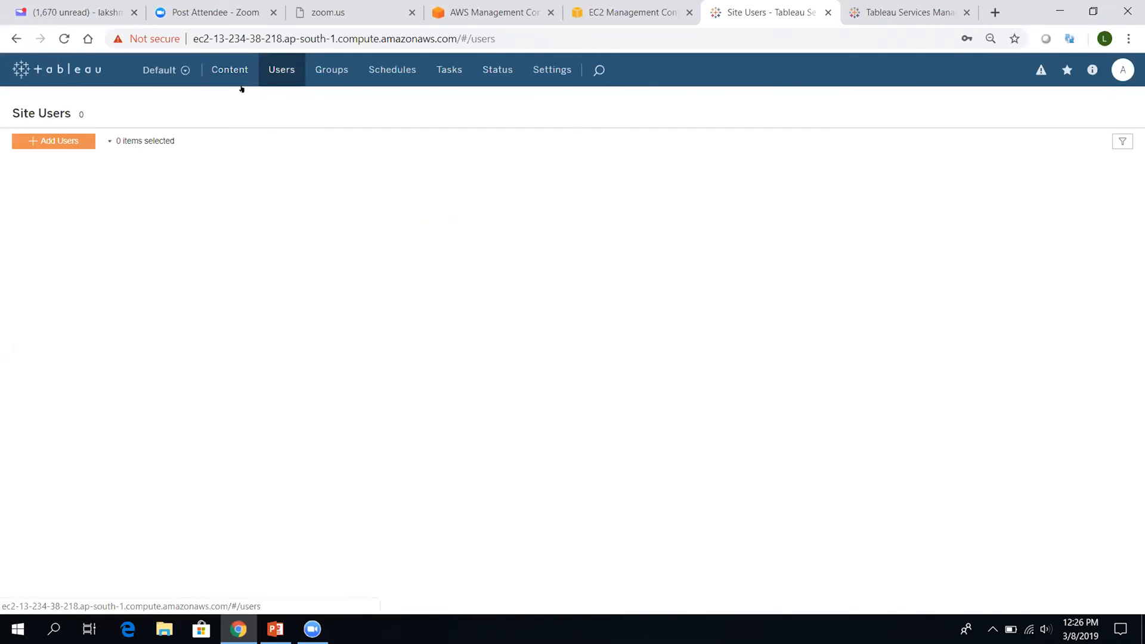
pyautogui.click(62, 142)
pyautogui.click(93, 220)
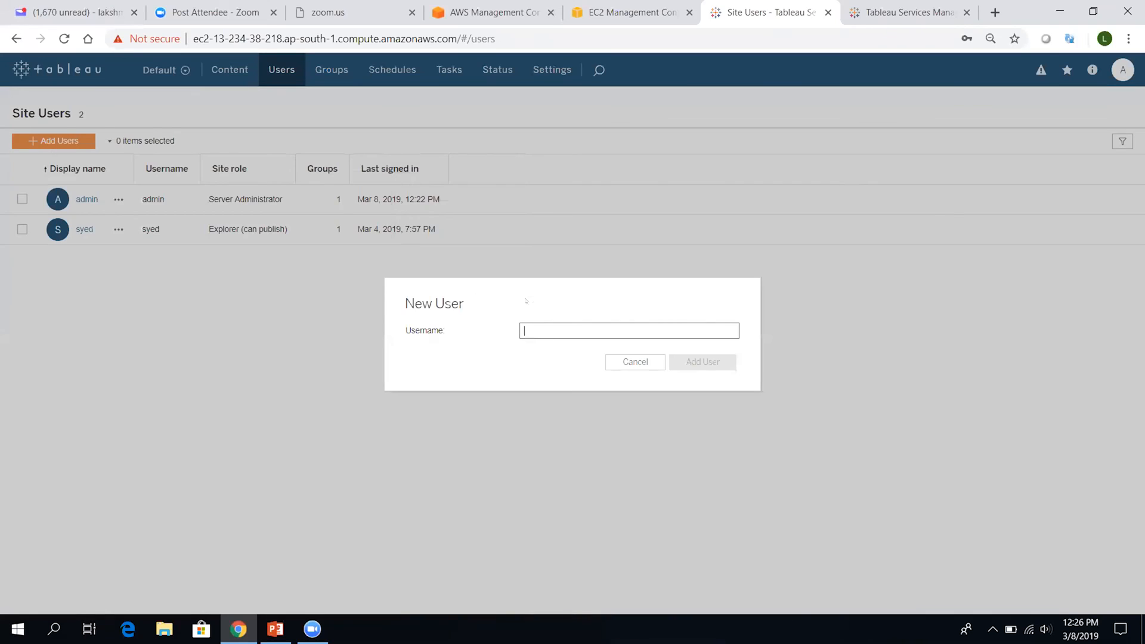
# Enter tffemea as username and display name, plus the password and its confirmation
pyautogui.write('tffemea')
pyautogui.click(551, 359)
pyautogui.write('tffemea')
pyautogui.click(549, 384)
pyautogui.hotkey('ctrl', 'v')
pyautogui.click(549, 403)
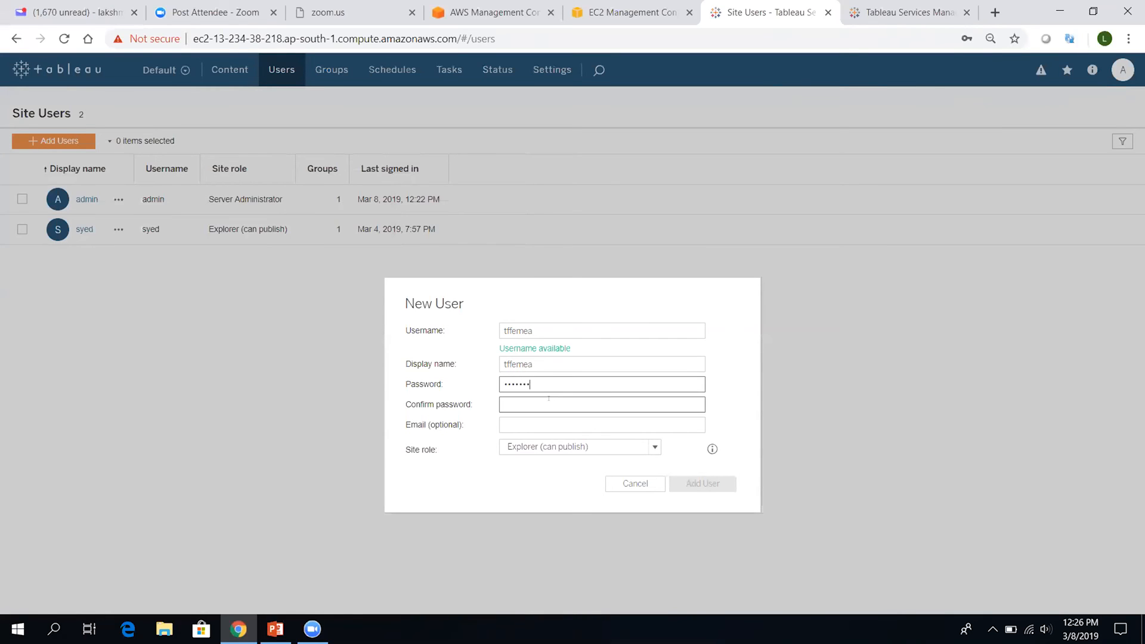
pyautogui.hotkey('ctrl', 'v')
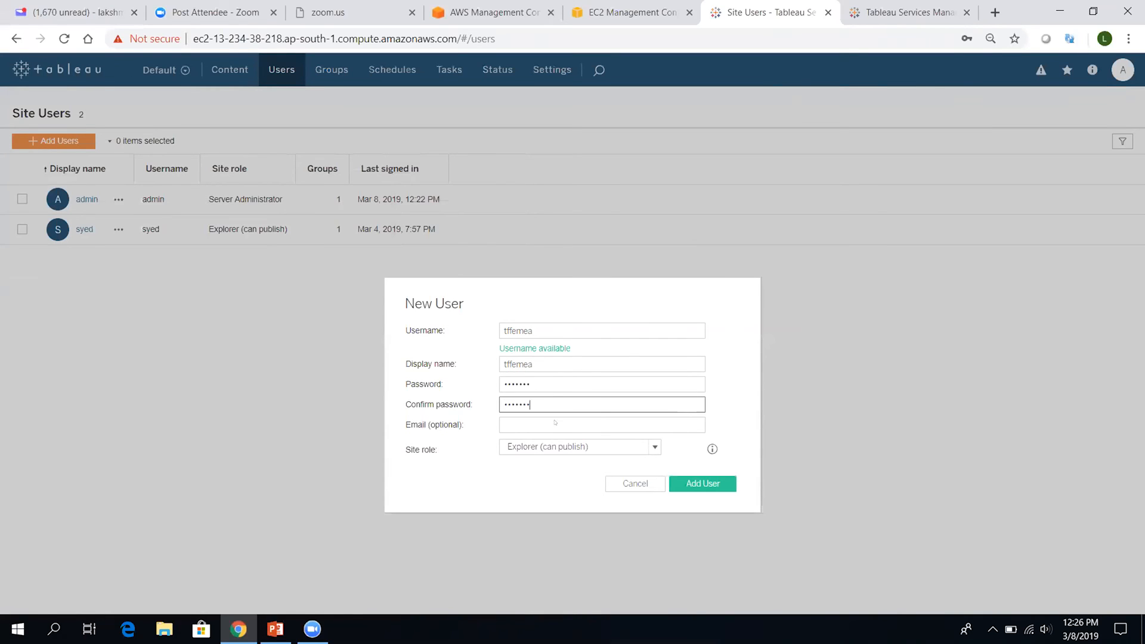
# Set the Site Administrator Explorer role, add the user, and check tffemea's listed site role
pyautogui.click(576, 447)
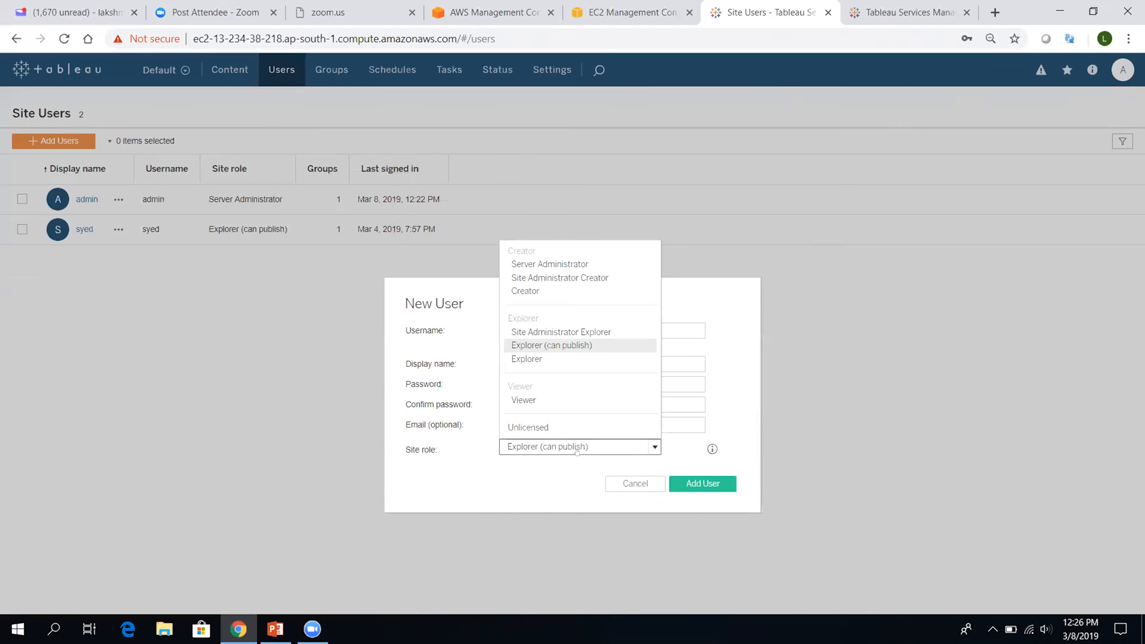
pyautogui.click(559, 335)
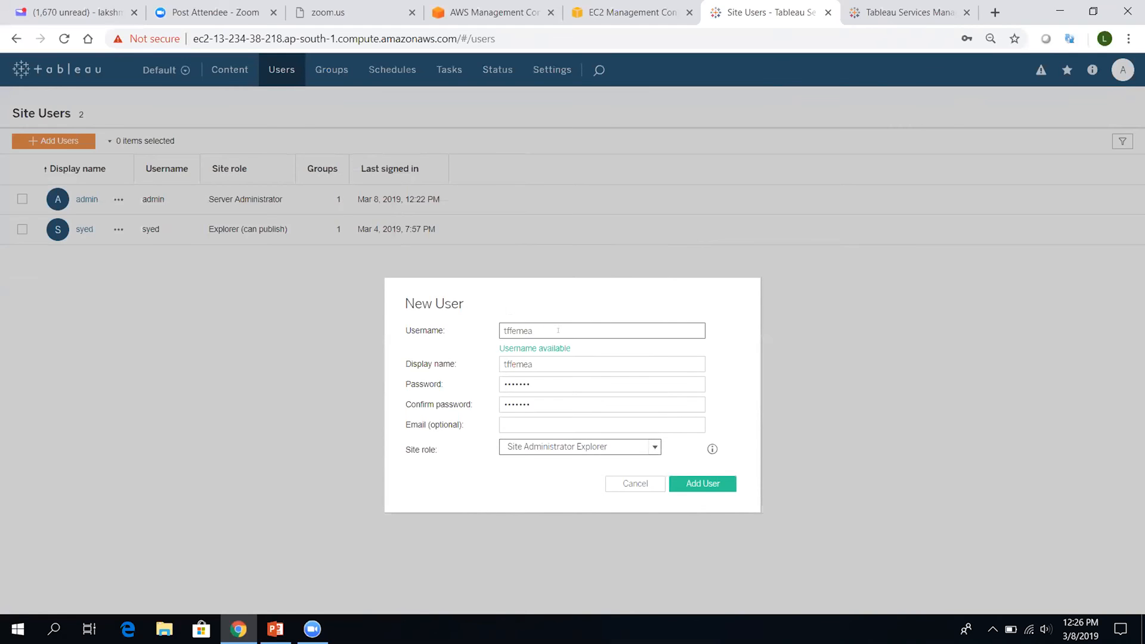
pyautogui.click(710, 486)
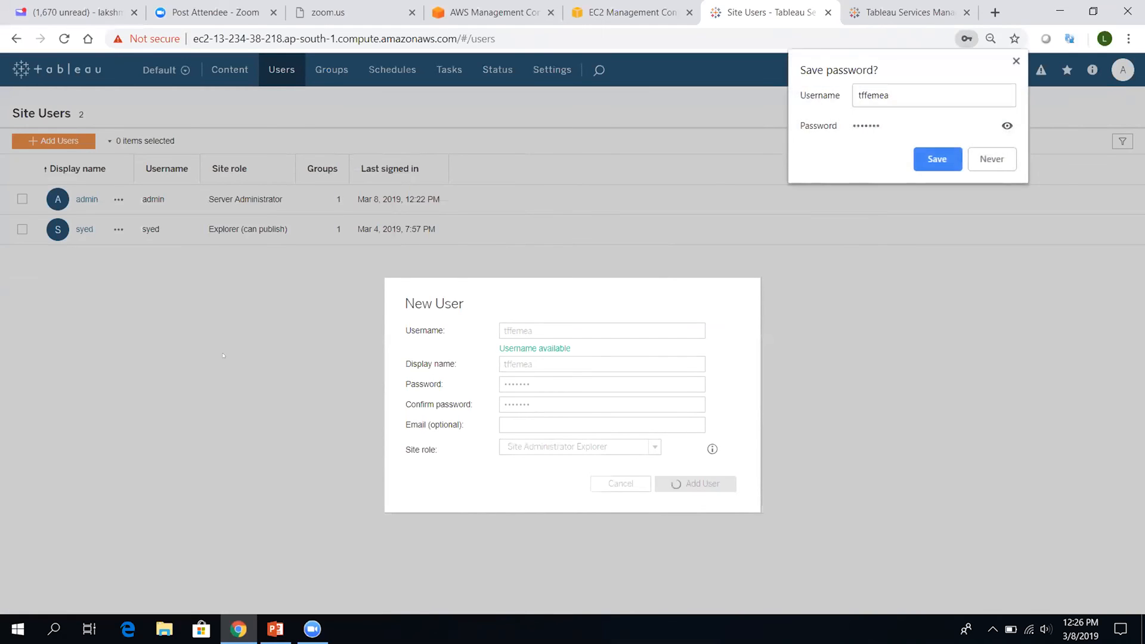
pyautogui.click(1017, 61)
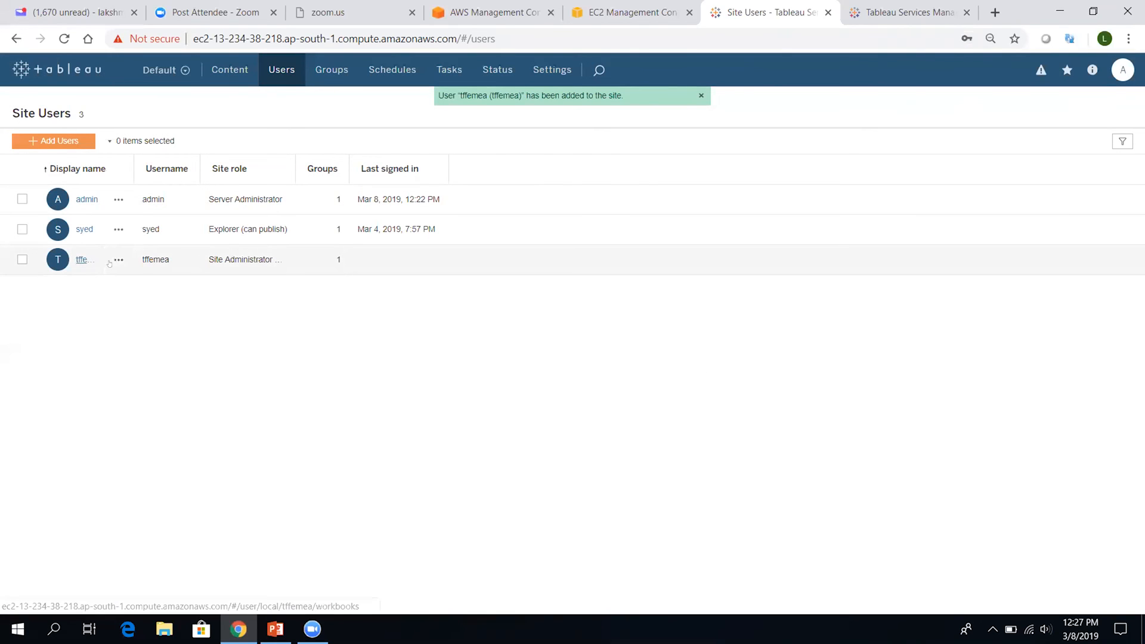
pyautogui.doubleClick(247, 259)
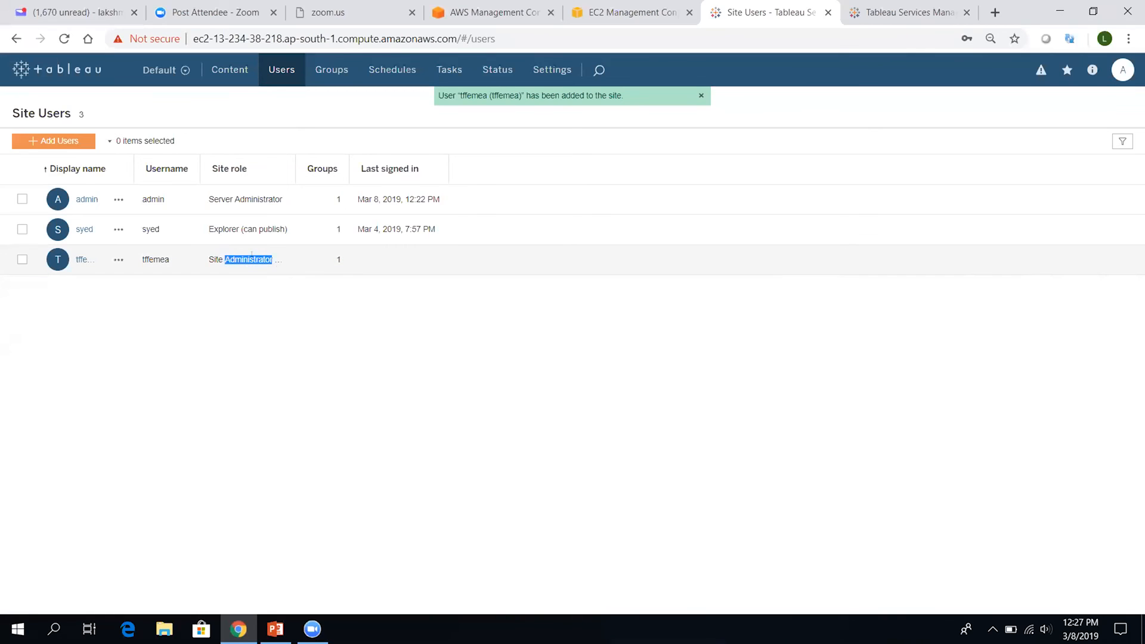
# Clear the role highlight and go to the Default site's project list
pyautogui.click(289, 329)
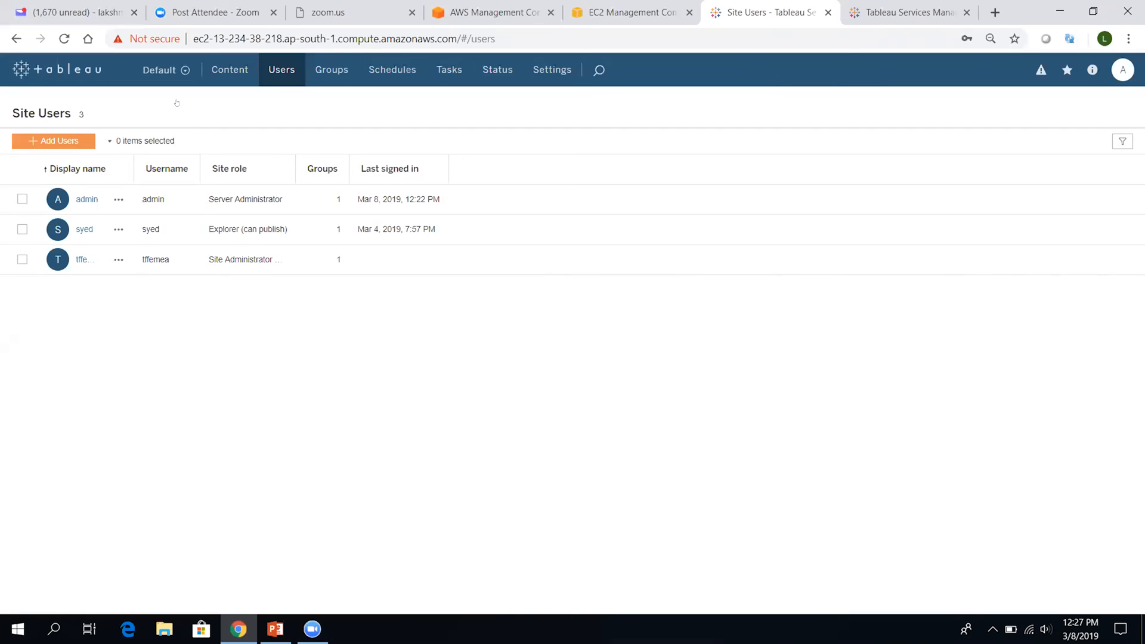
pyautogui.click(224, 72)
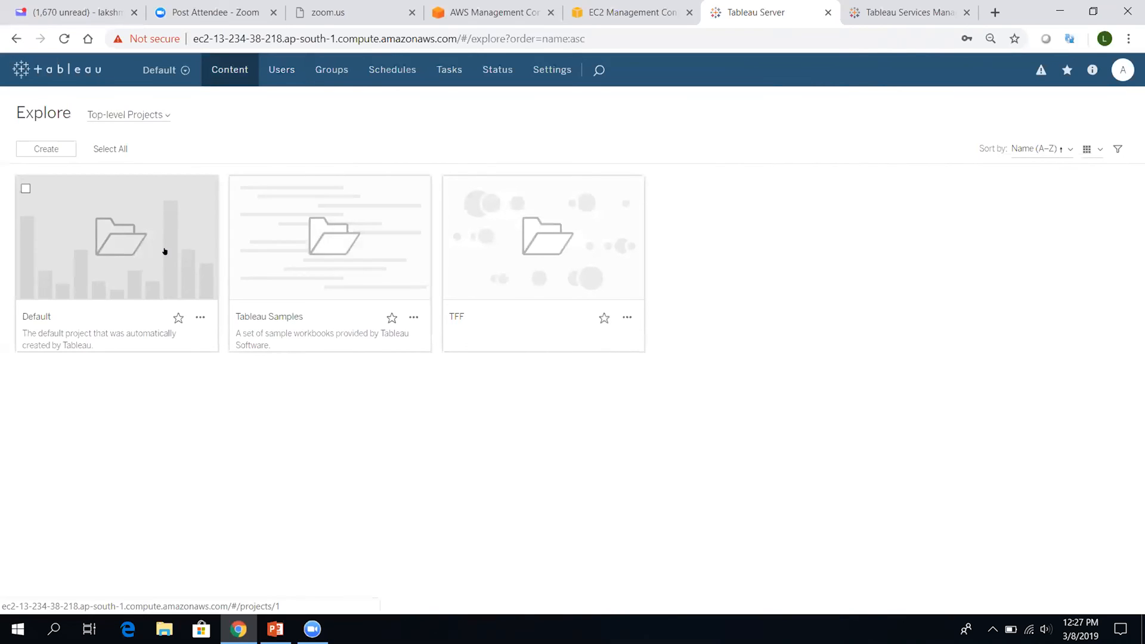
# Open Permissions for the Tableau Samples project from its actions menu
pyautogui.click(408, 313)
pyautogui.click(624, 359)
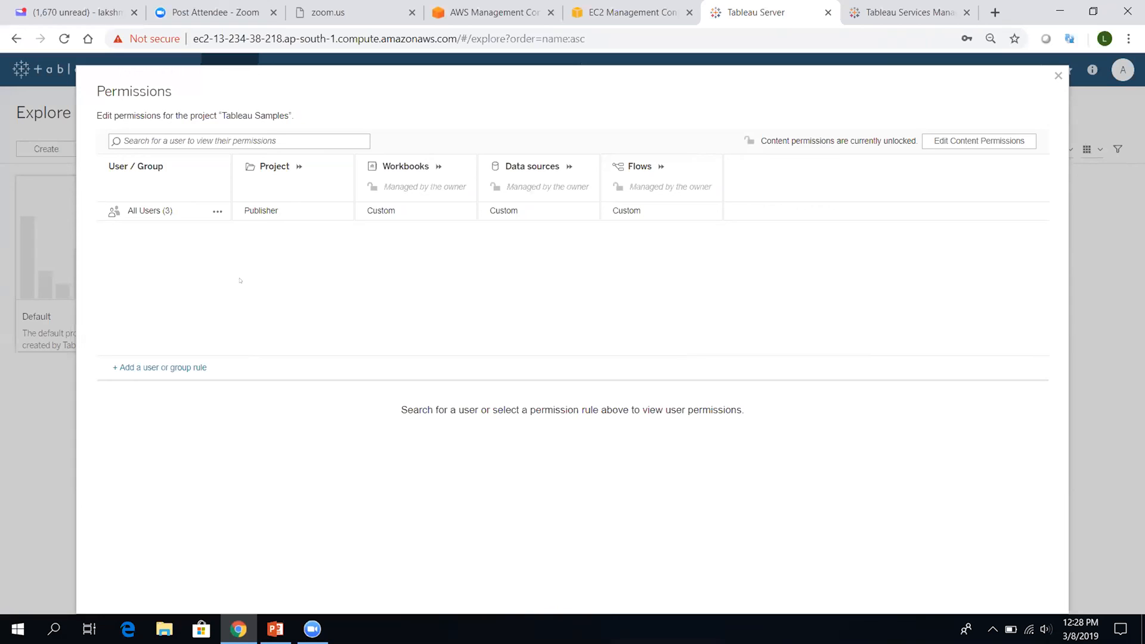
# Add a new permission rule applying to the user syed
pyautogui.click(187, 368)
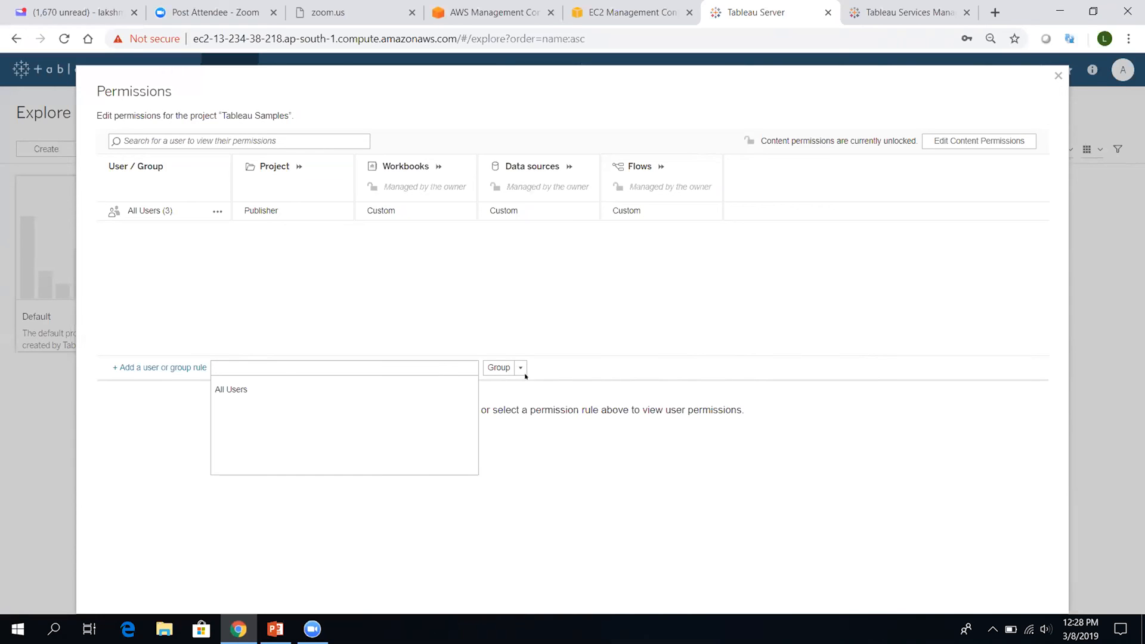
pyautogui.click(521, 369)
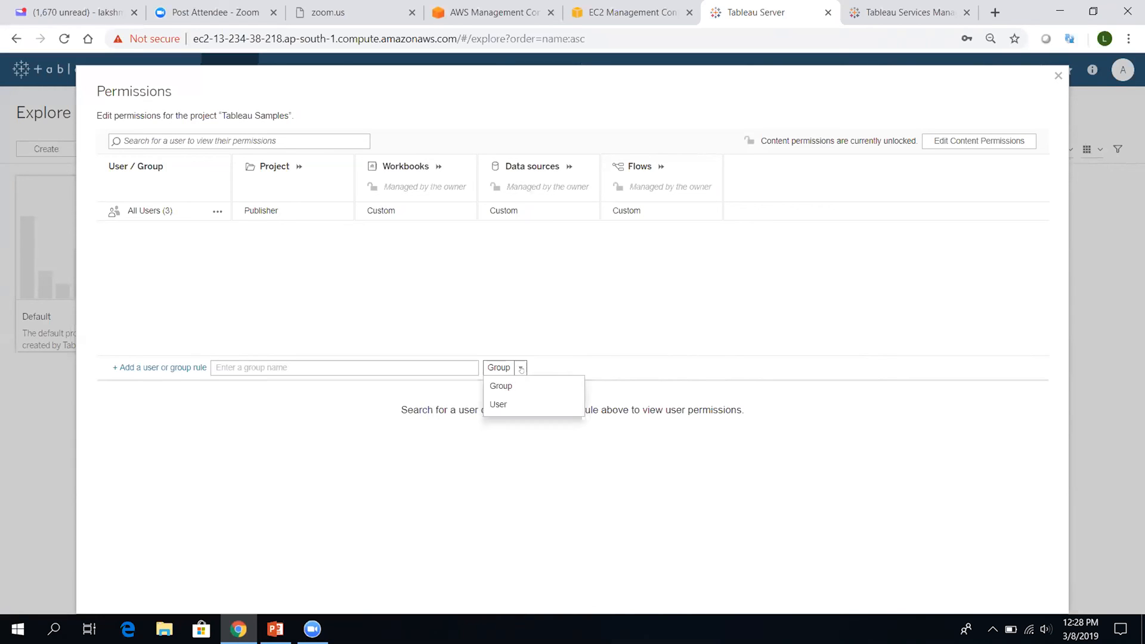
pyautogui.click(508, 398)
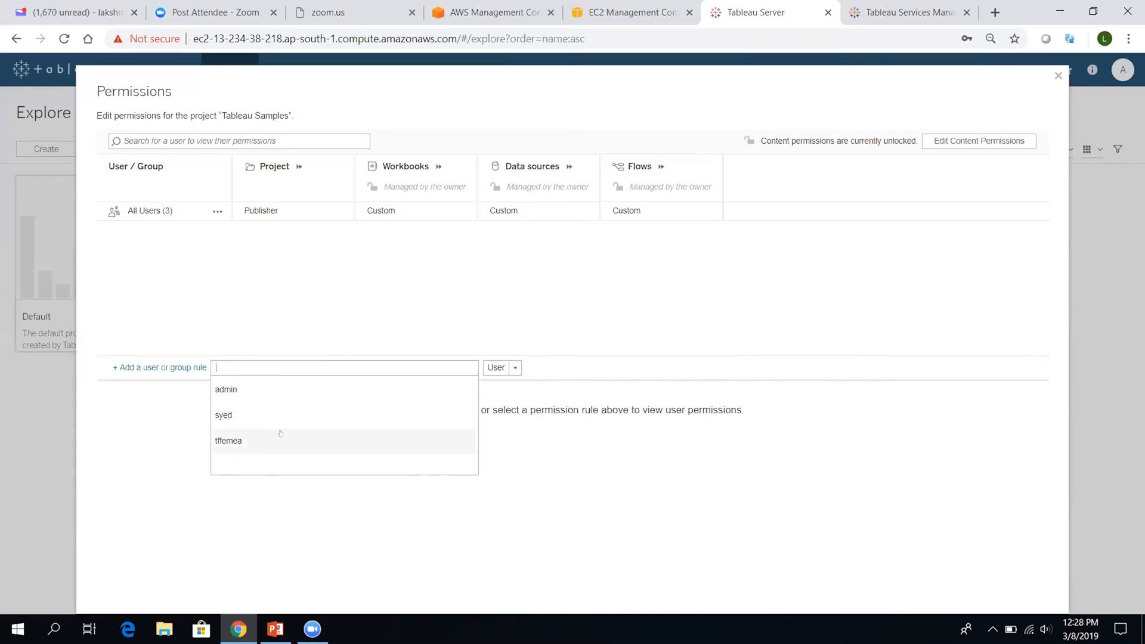
pyautogui.rightClick(309, 416)
pyautogui.press('Escape')
pyautogui.click(309, 416)
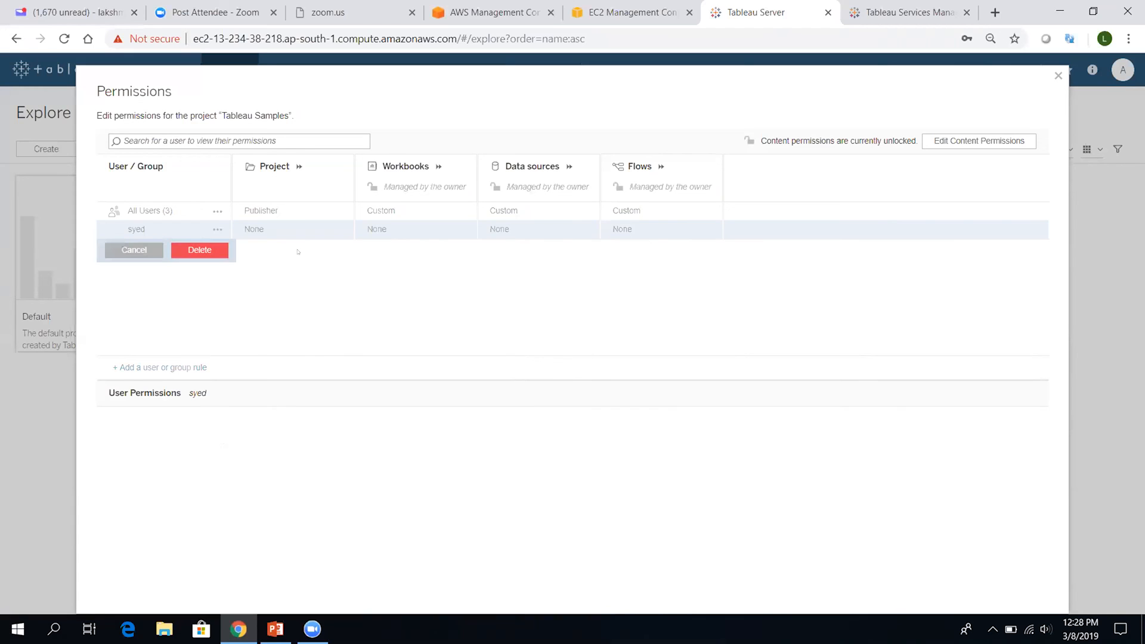
# Inspect syed's Project and Workbooks permission choices without changing them
pyautogui.click(341, 230)
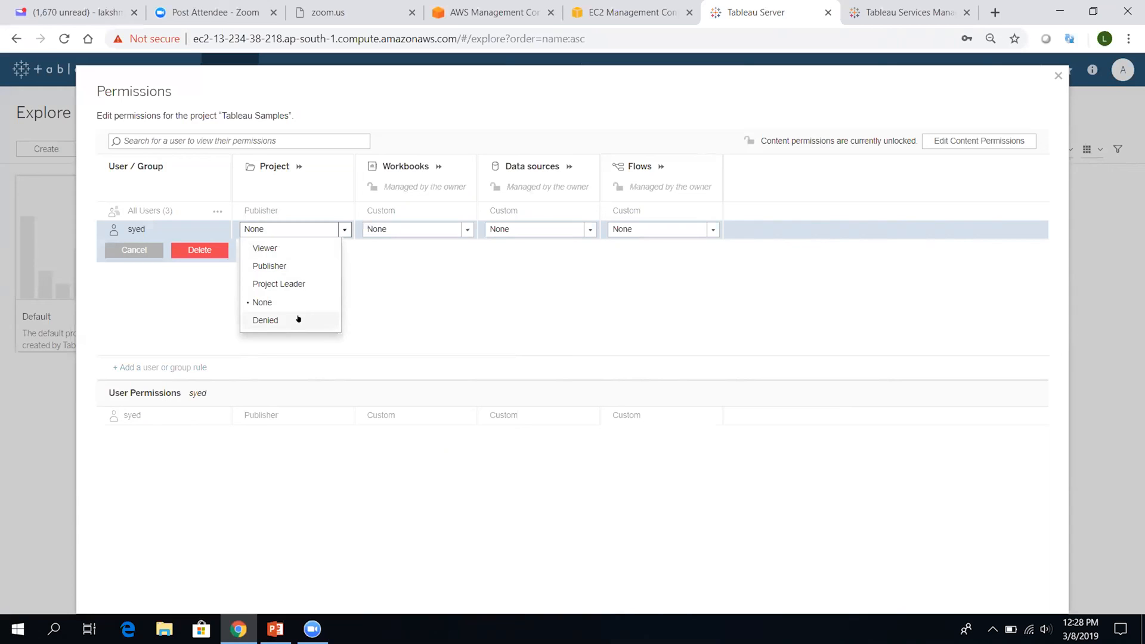
pyautogui.click(411, 230)
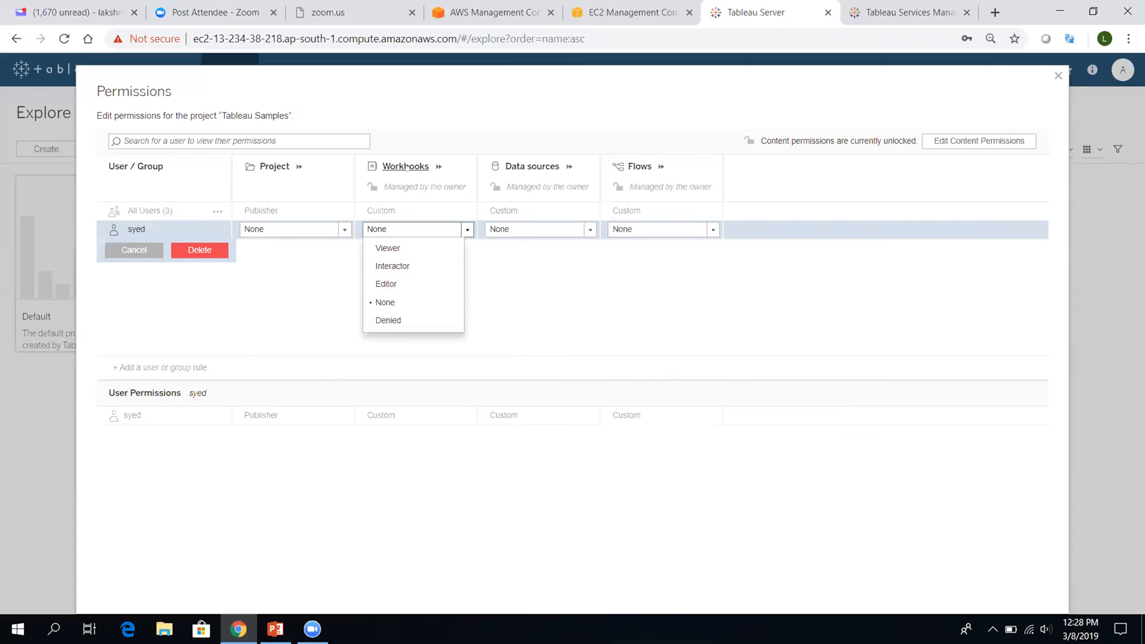
pyautogui.click(524, 307)
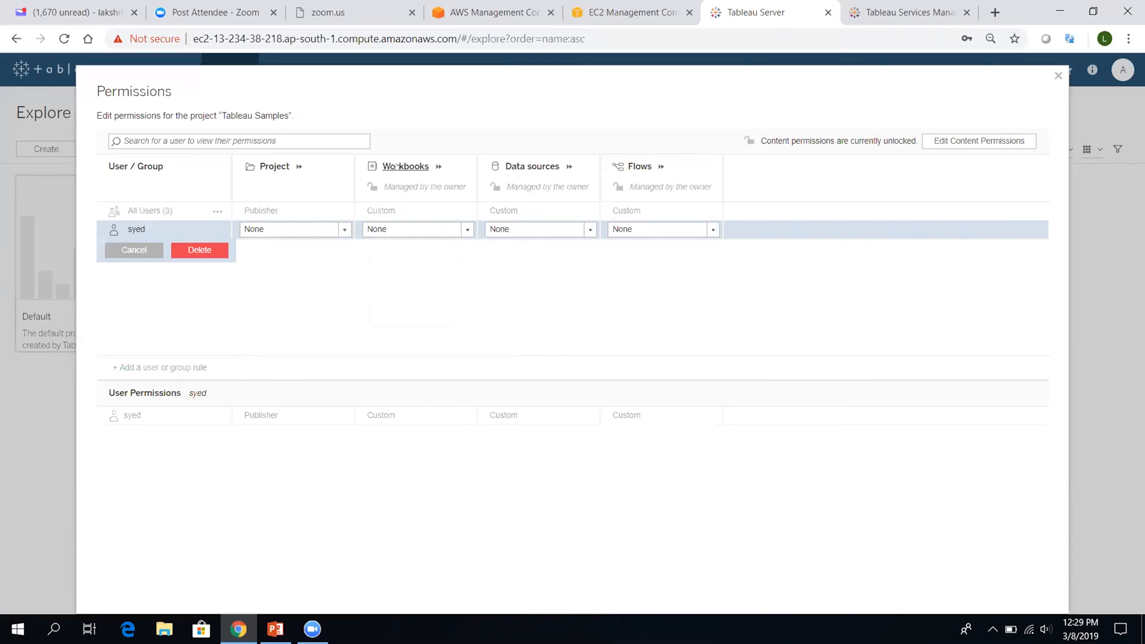
# Set syed's Workbooks permission on Tableau Samples to Denied, blocking every workbook capability, and save the rule
pyautogui.click(397, 167)
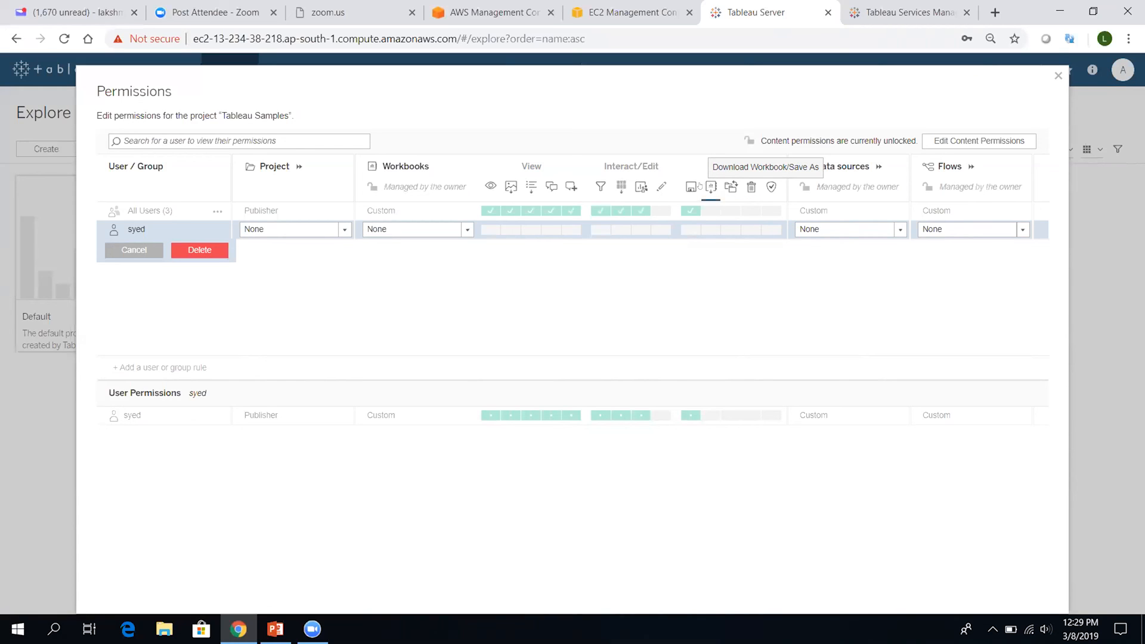
pyautogui.click(463, 228)
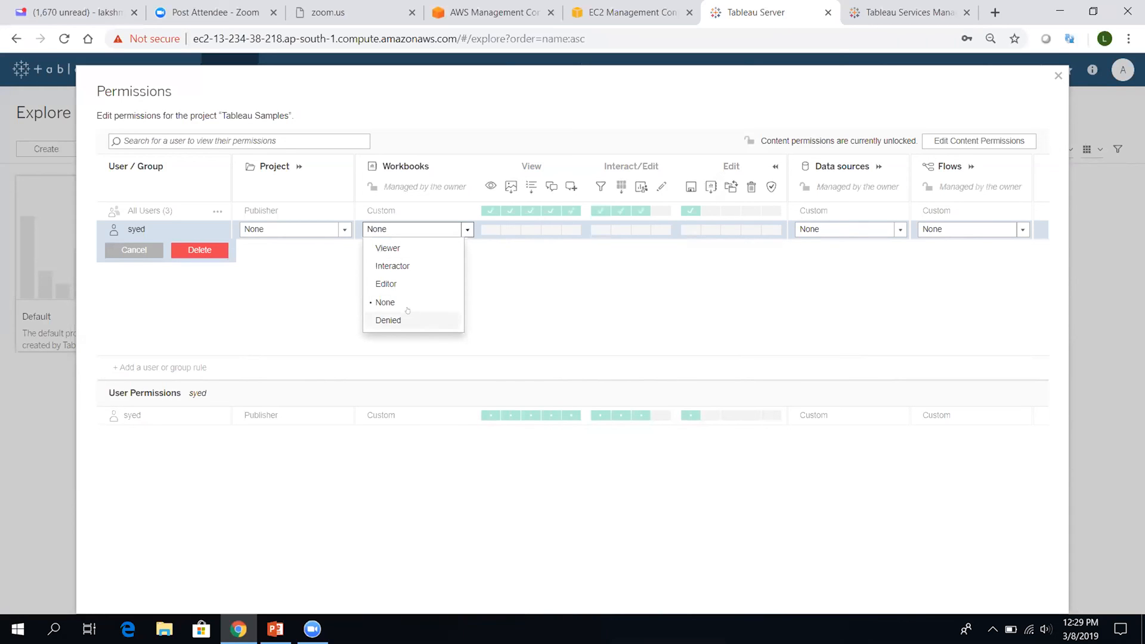
pyautogui.click(568, 281)
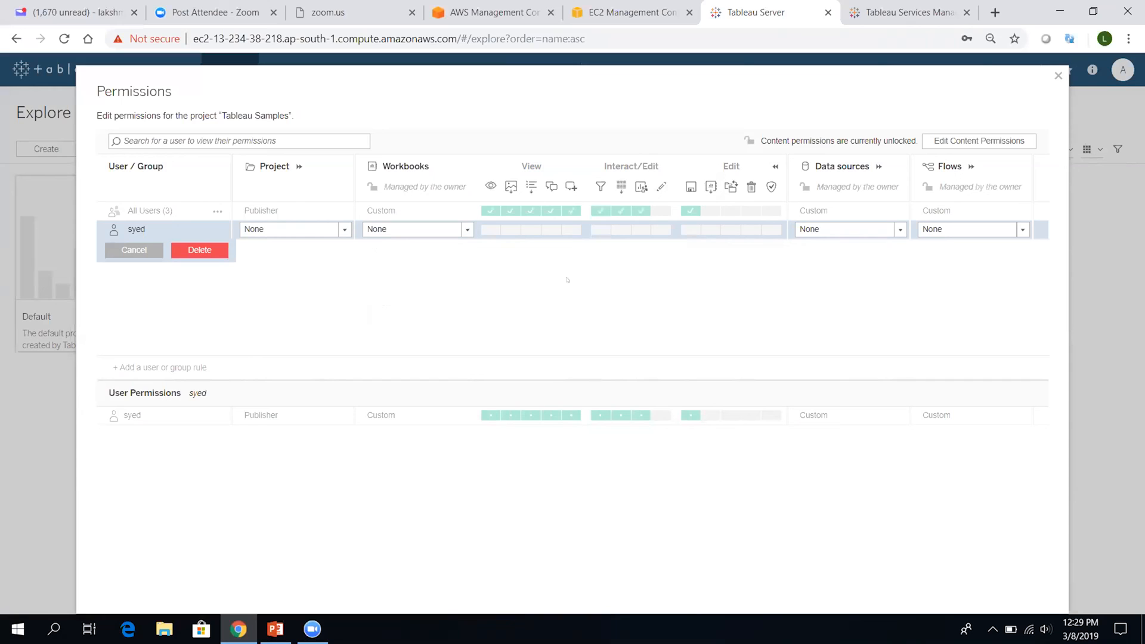
pyautogui.click(462, 228)
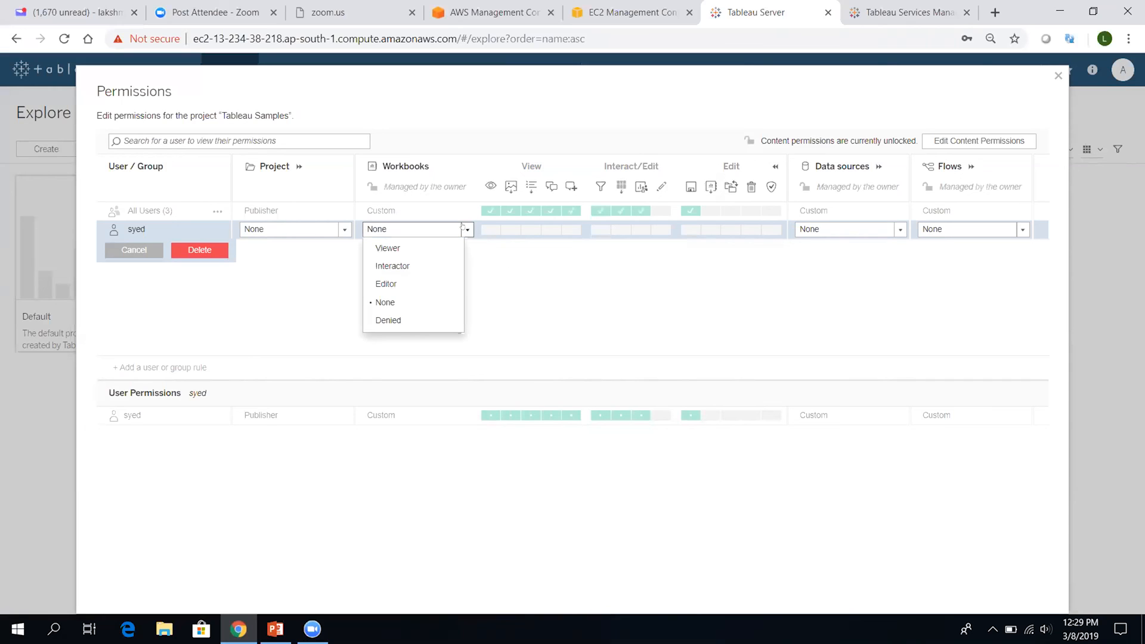
pyautogui.click(424, 321)
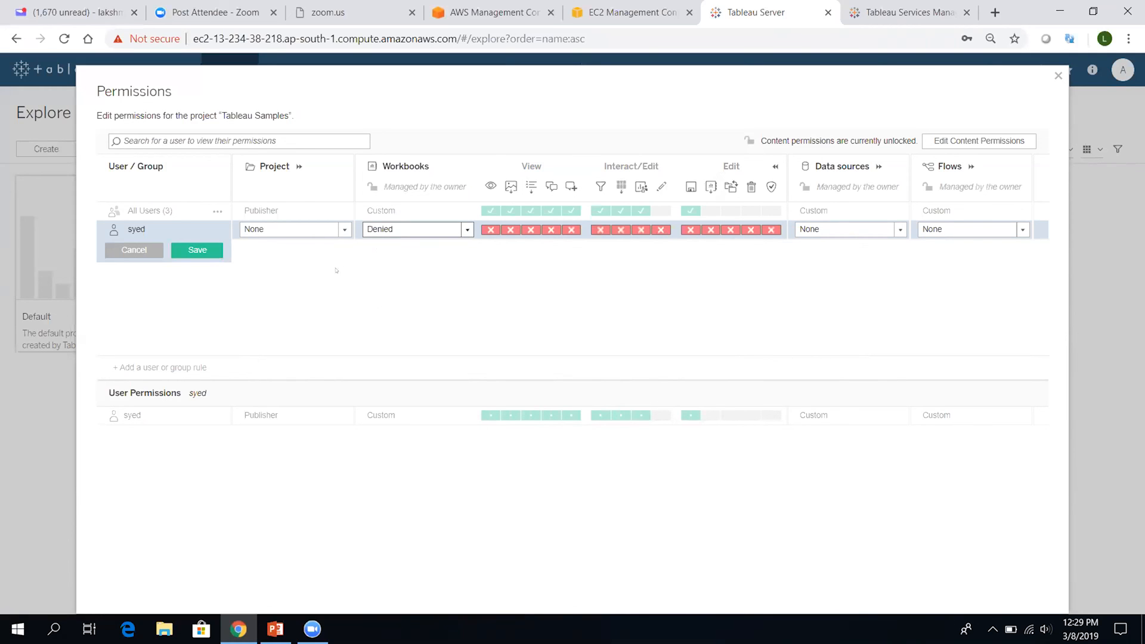
pyautogui.click(191, 251)
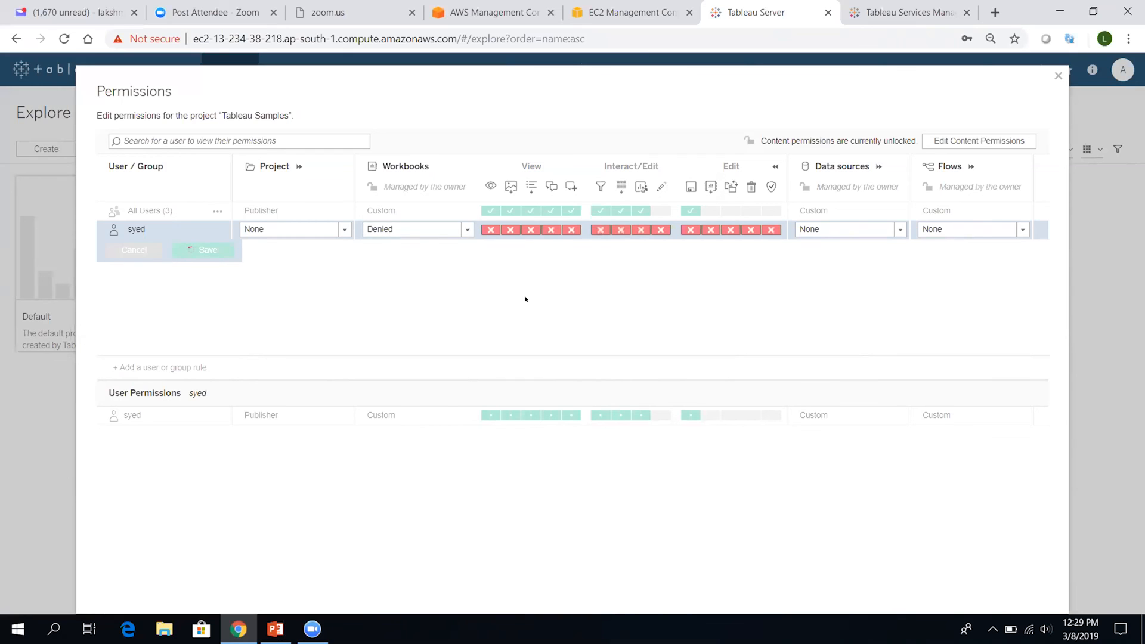
# Review the effective permissions for All Users and for syed on Tableau Samples
pyautogui.click(197, 212)
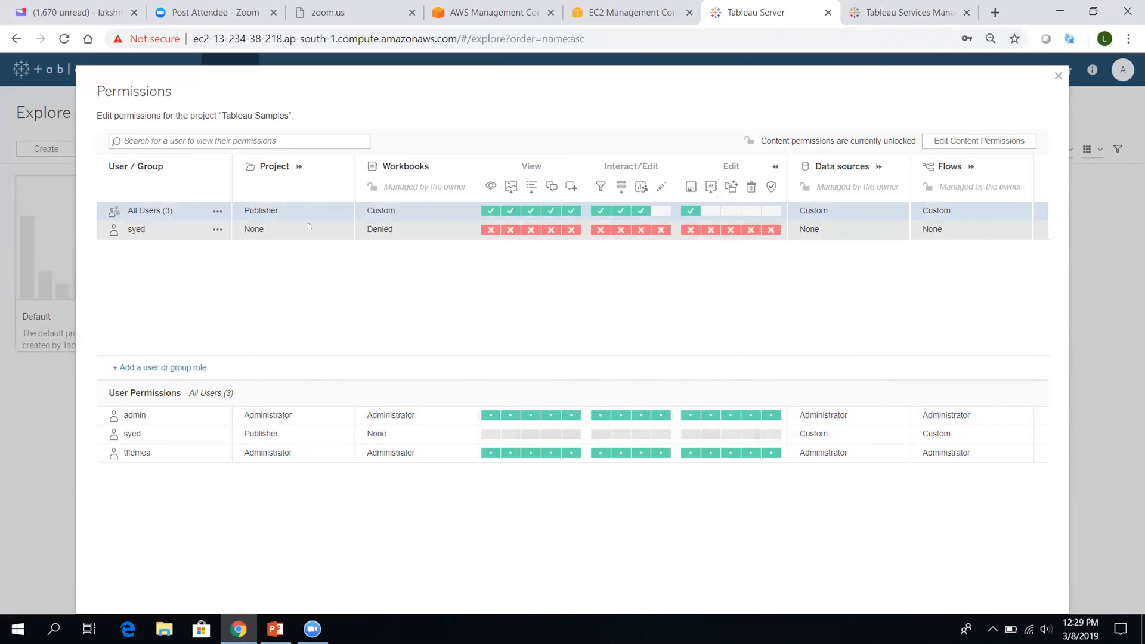
pyautogui.click(337, 229)
pyautogui.click(386, 234)
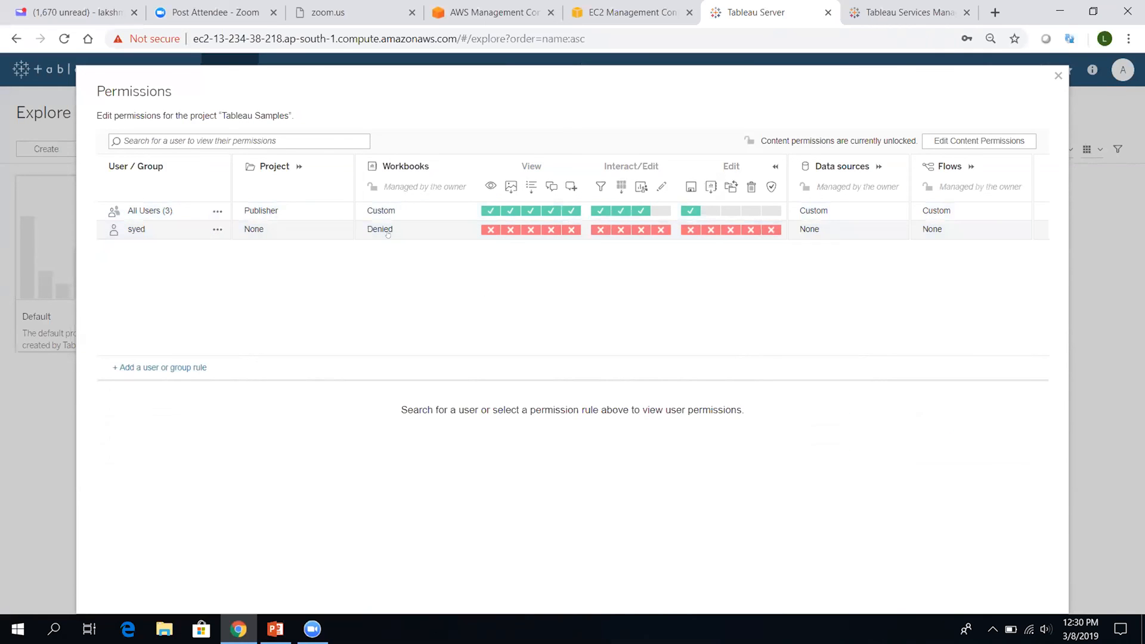
# Edit syed's rule from its actions menu and switch Workbooks from Denied back to None
pyautogui.click(218, 230)
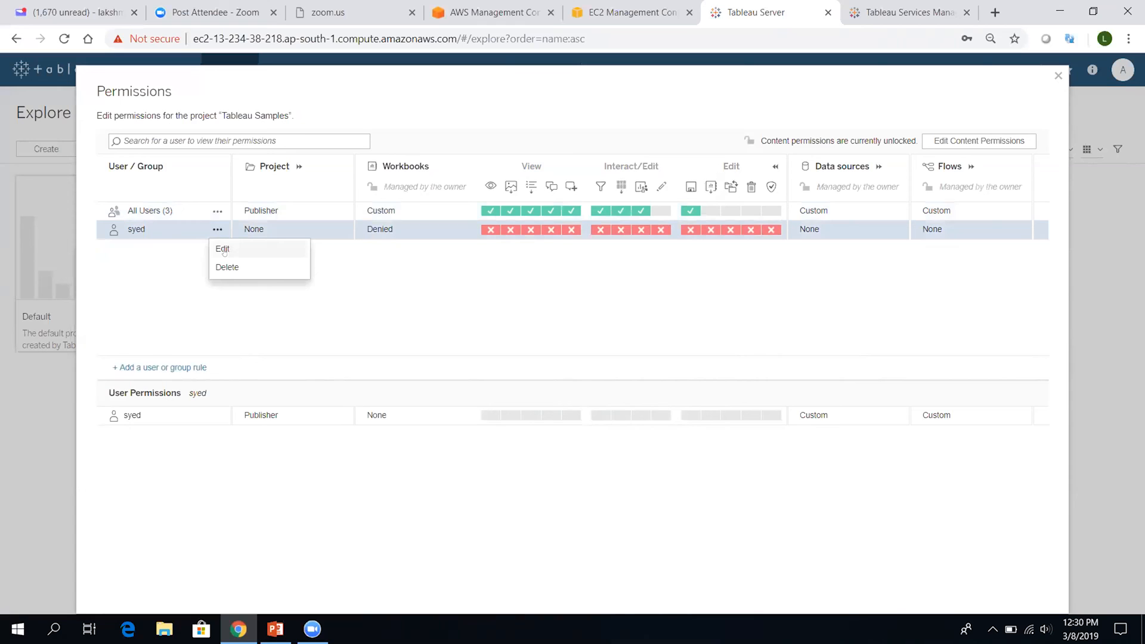
pyautogui.click(230, 250)
pyautogui.click(448, 230)
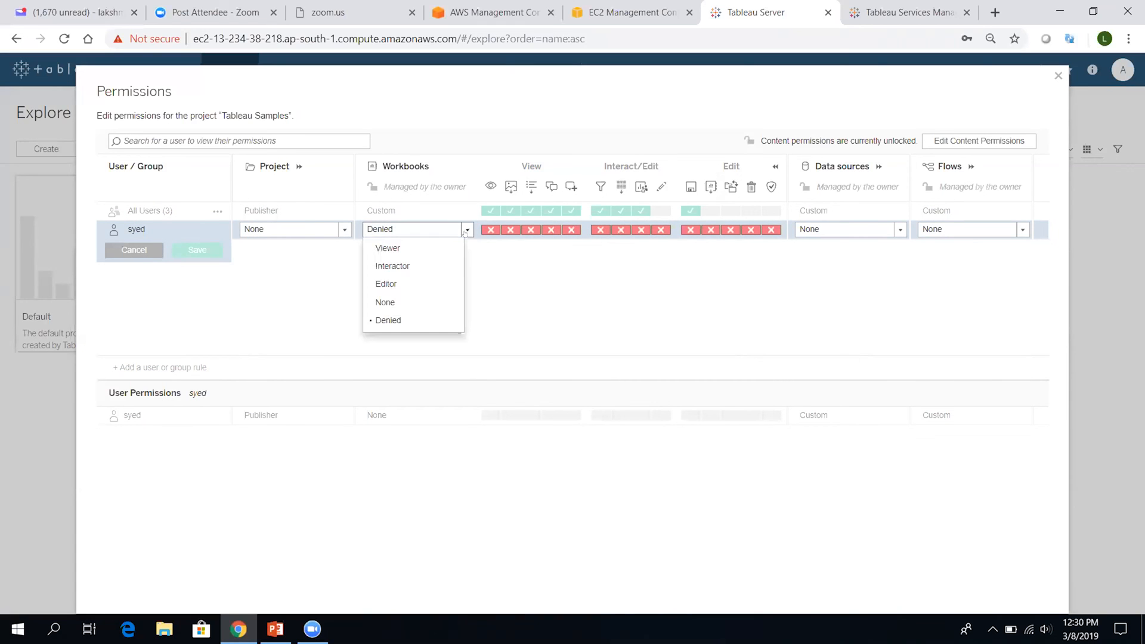
pyautogui.click(407, 306)
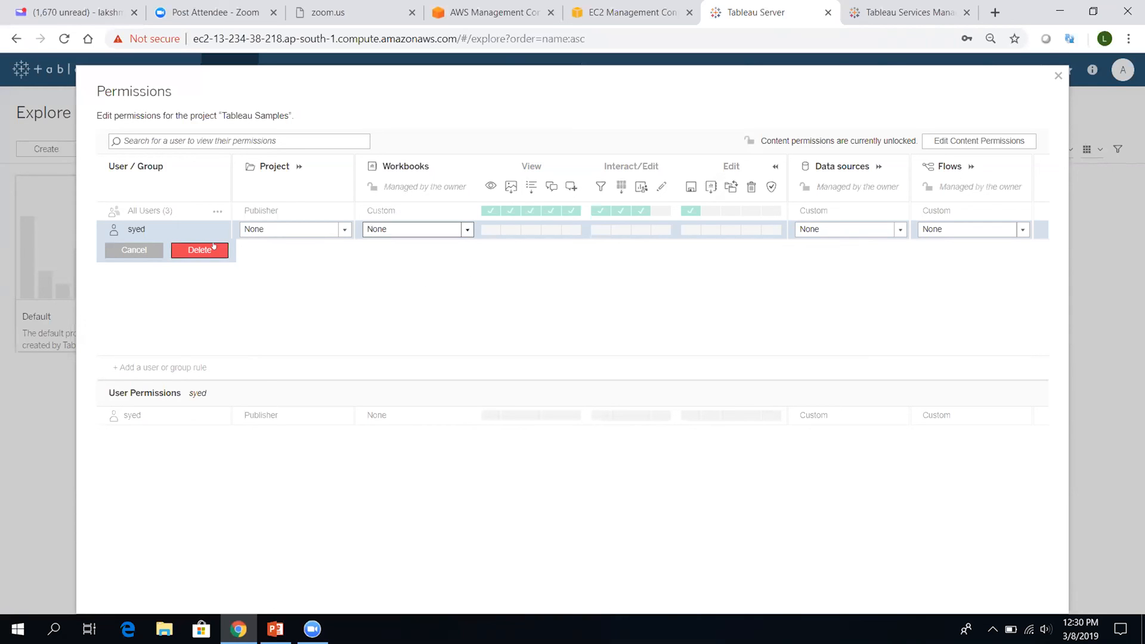
pyautogui.click(345, 229)
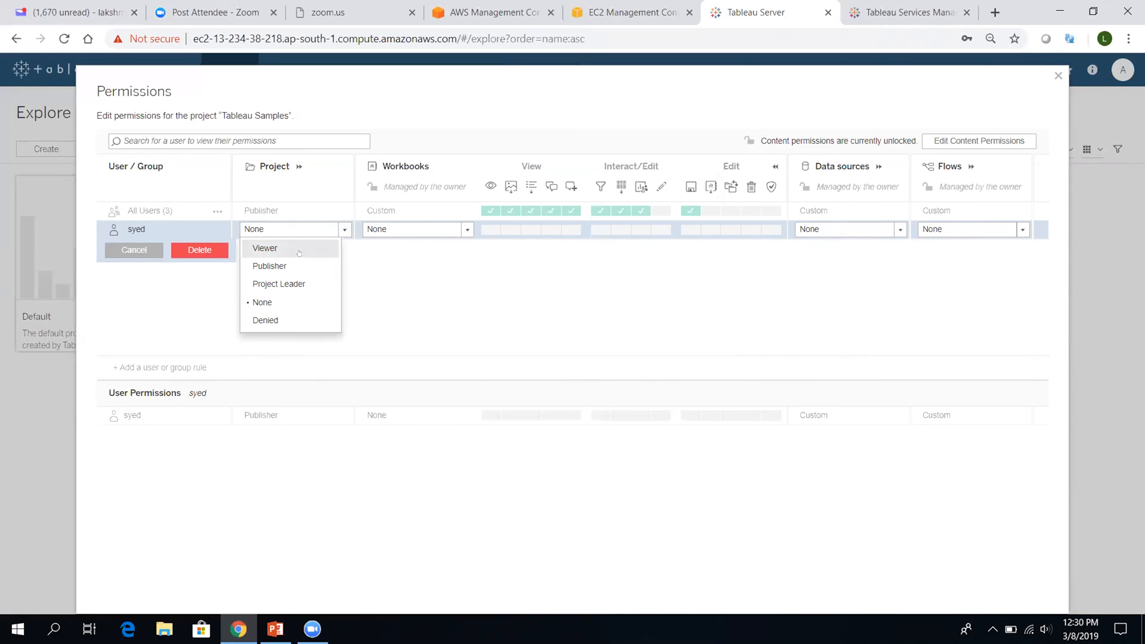
# Give syed the Viewer role on the Tableau Samples project, save, check All Users, and close Permissions
pyautogui.click(267, 248)
pyautogui.click(197, 250)
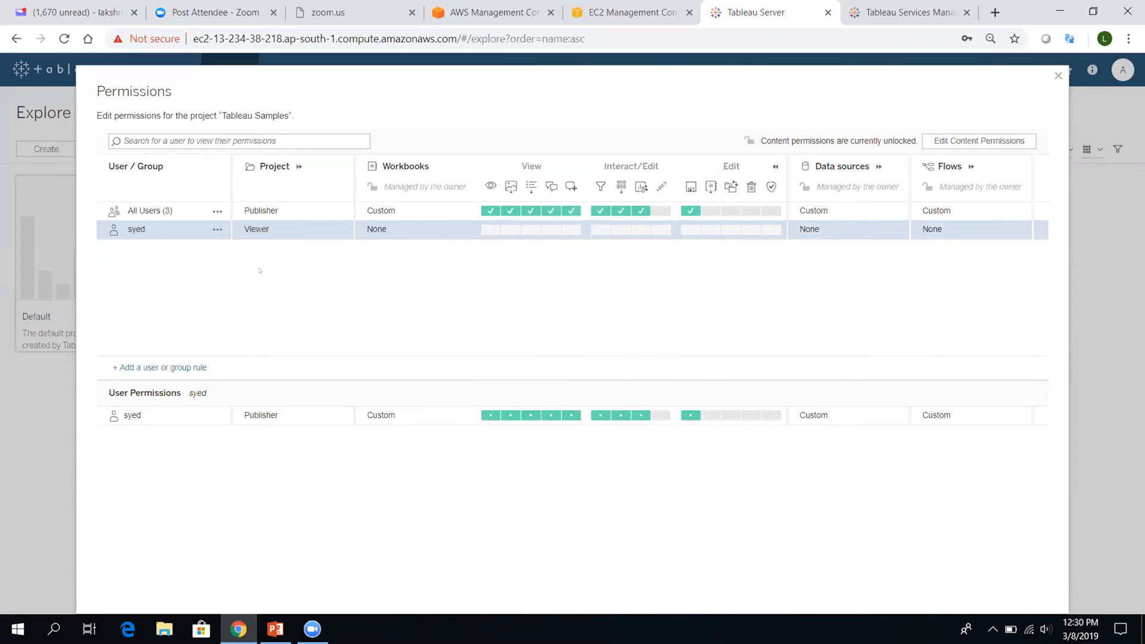
pyautogui.click(183, 214)
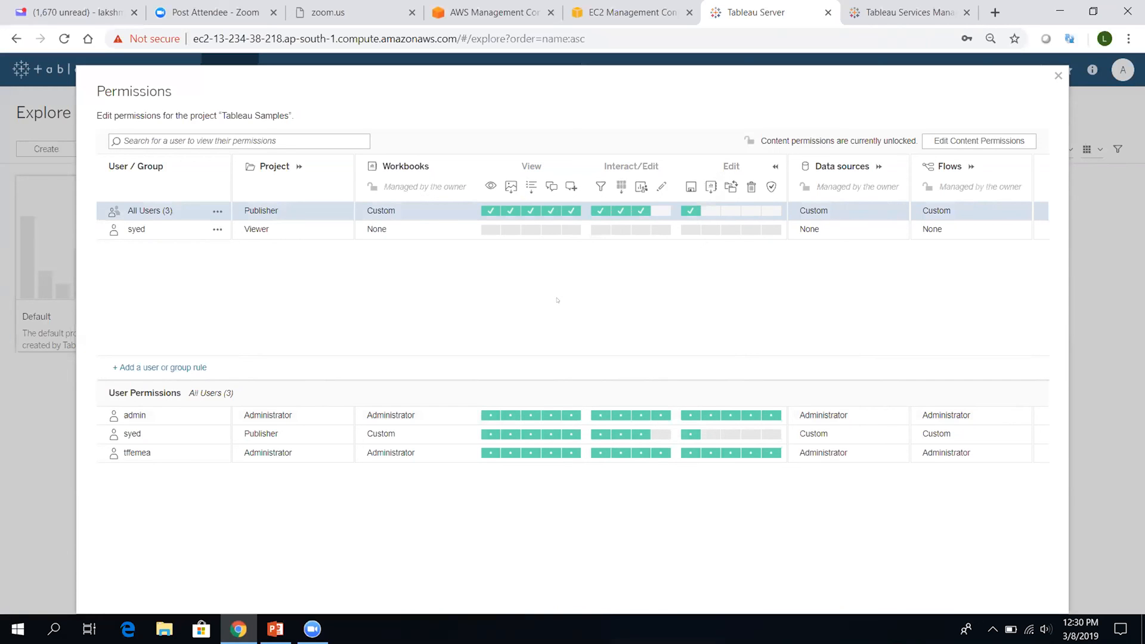
pyautogui.click(1064, 70)
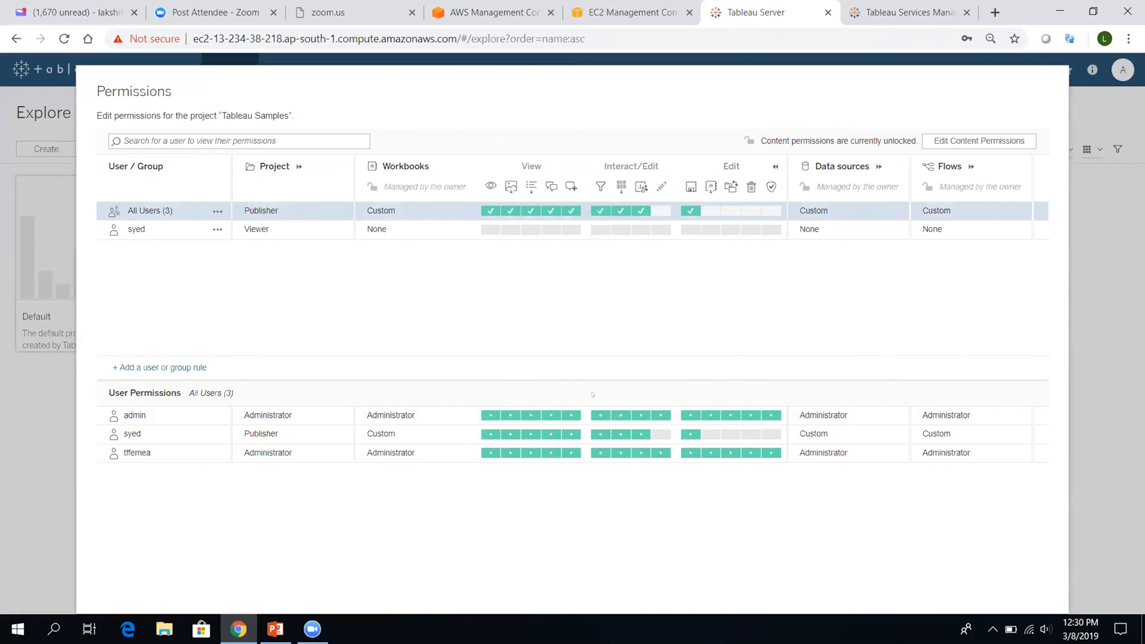